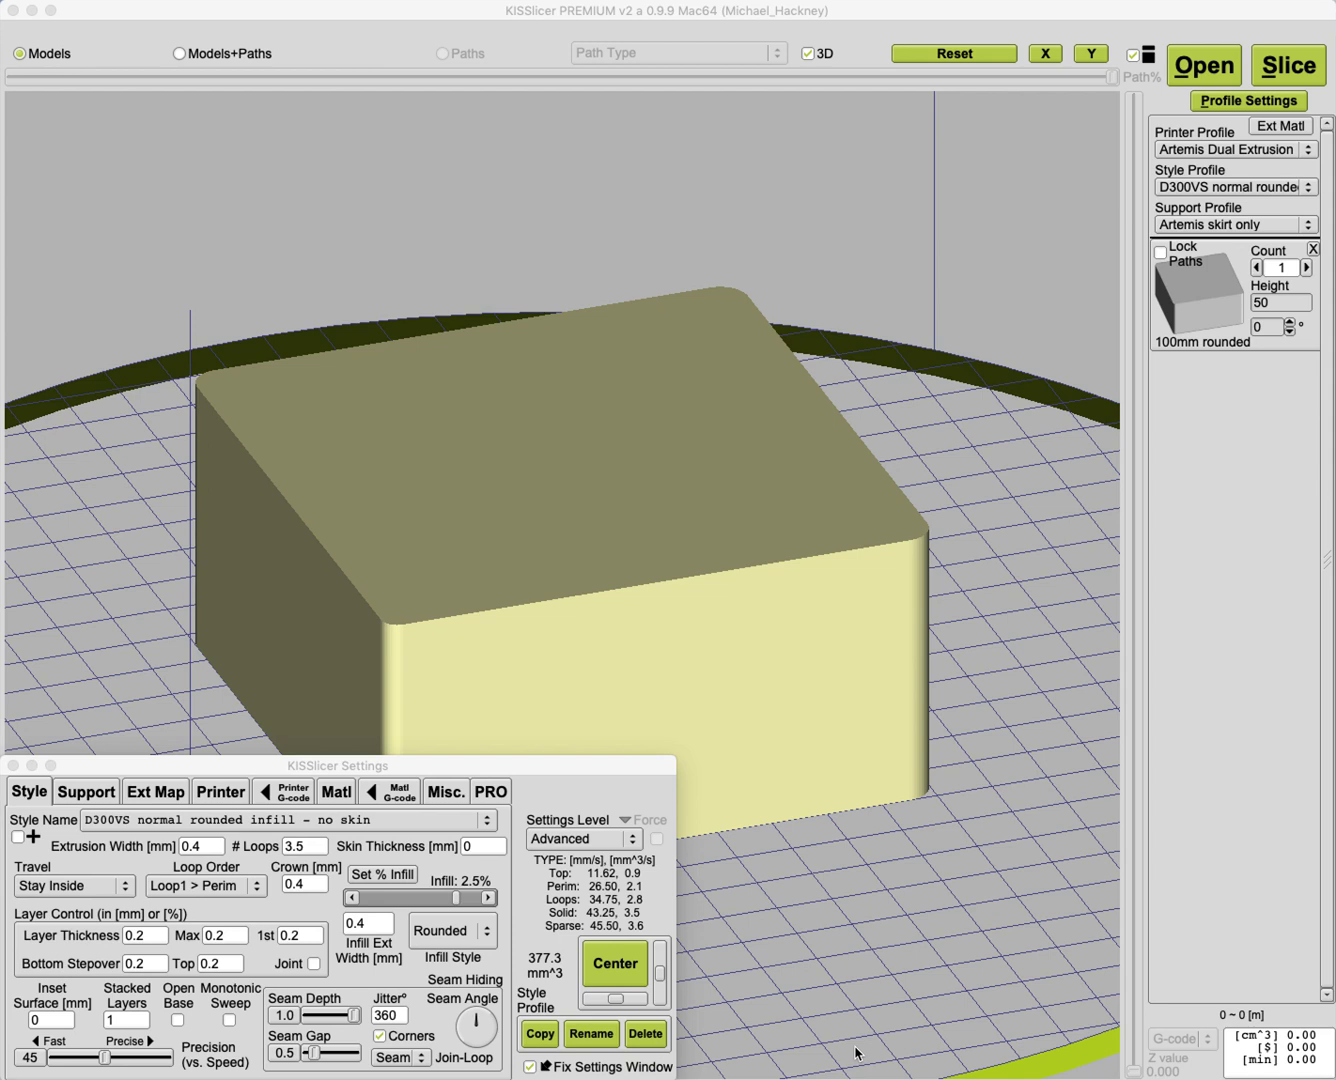
- Set the infill style of the current style profile to Dynamic (Premium)
{"action": "left_click", "coordinate": [466, 931]}
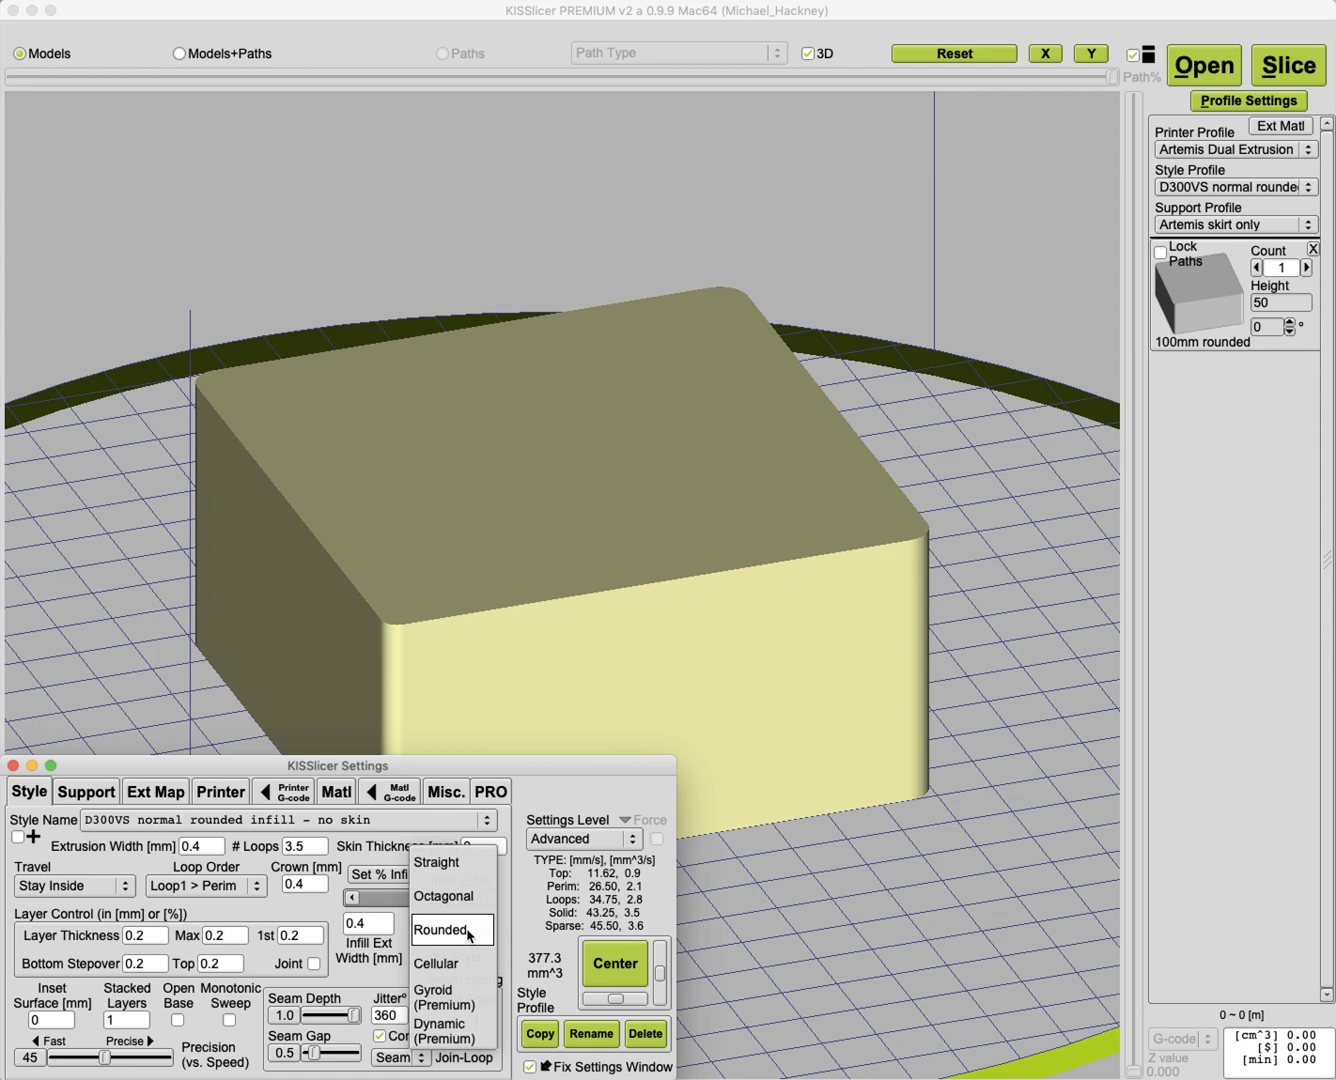
{"action": "left_click", "coordinate": [476, 1045]}
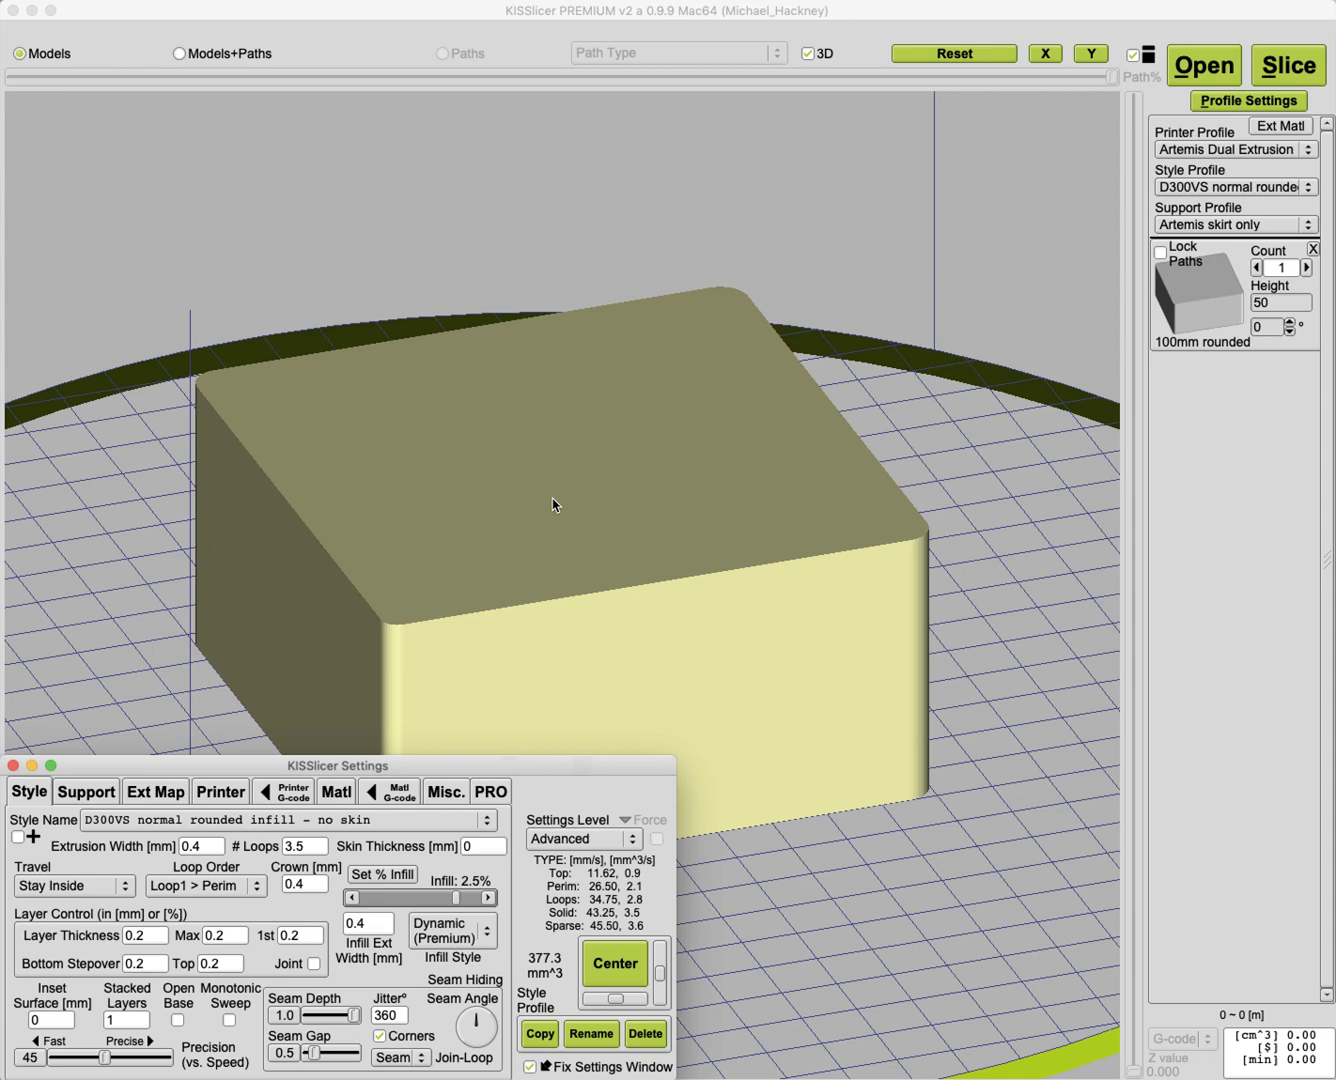
{"action": "right_click", "coordinate": [1209, 309]}
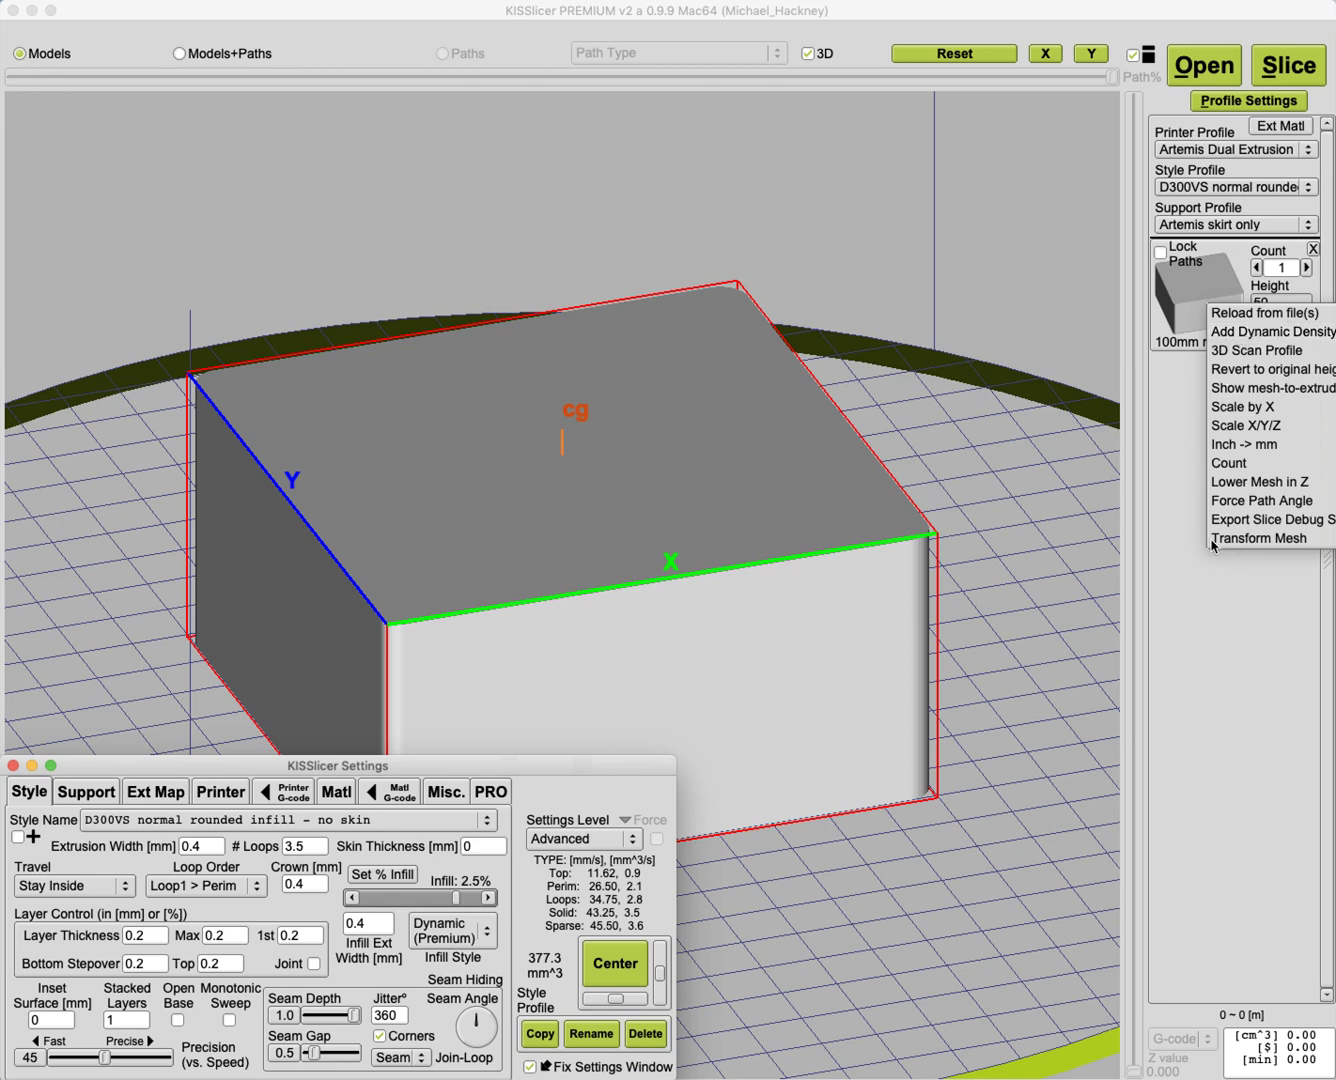
{"action": "left_click", "coordinate": [1194, 650]}
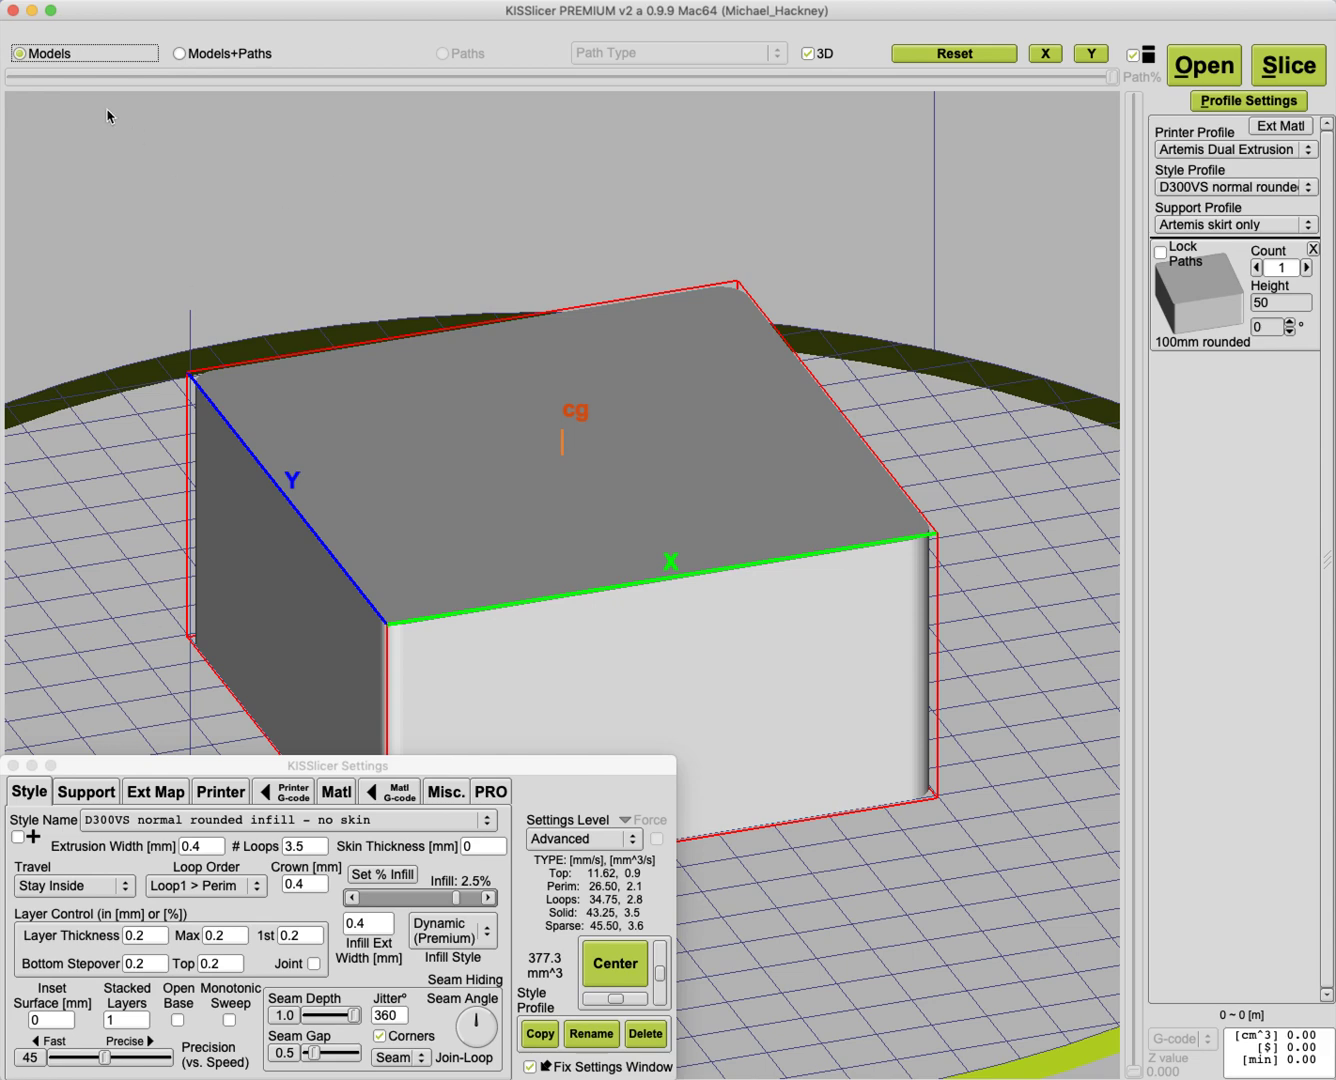
- Close the circulardensity-whitemiddle.jpg preview and add radial-whitemiddle.jpg as the dynamic density map of the 100mm rounded model
{"action": "mouse_move", "coordinate": [210, 12]}
{"action": "left_mouse_down"}
{"action": "mouse_move", "coordinate": [434, 0]}
{"action": "mouse_move", "coordinate": [235, 0]}
{"action": "mouse_move", "coordinate": [209, 16]}
{"action": "left_mouse_up"}
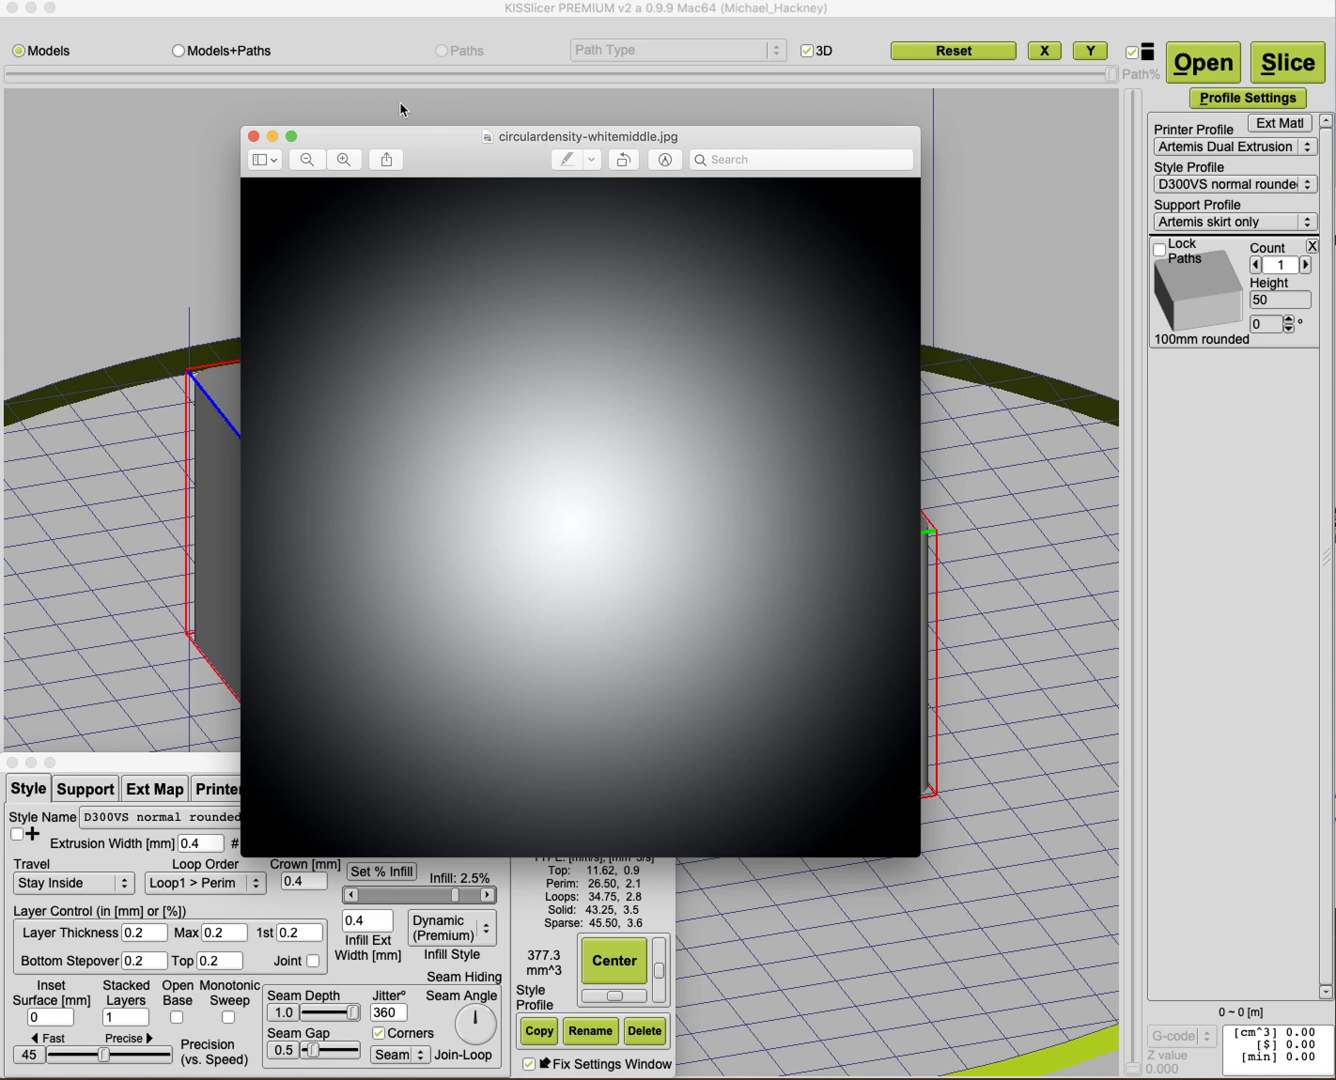
{"action": "left_click", "coordinate": [254, 137]}
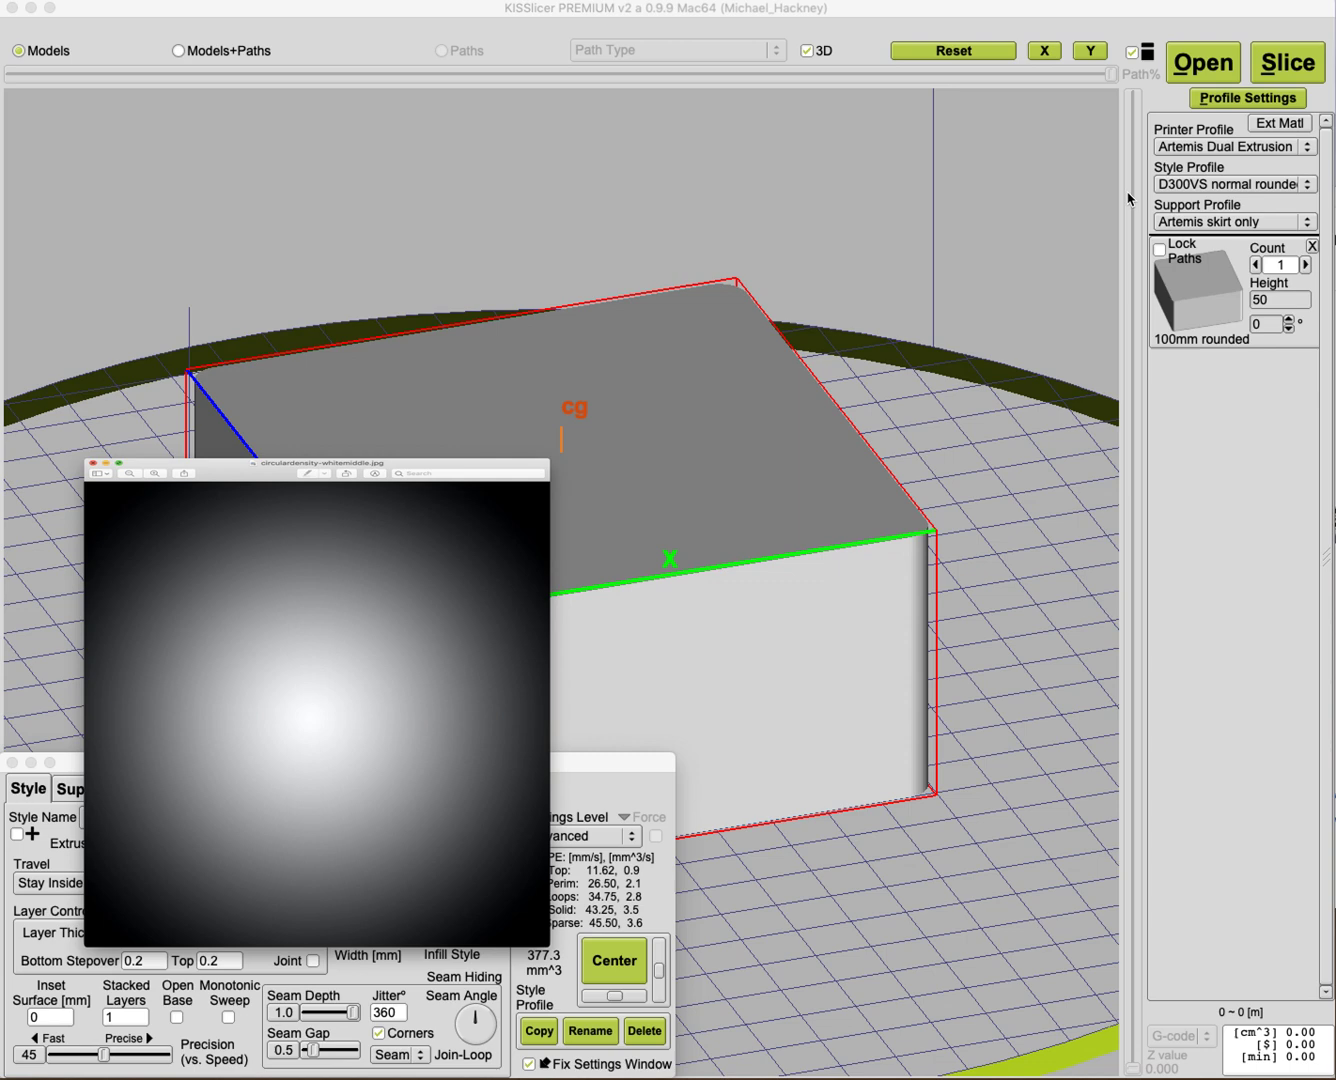
{"action": "right_click", "coordinate": [1205, 286]}
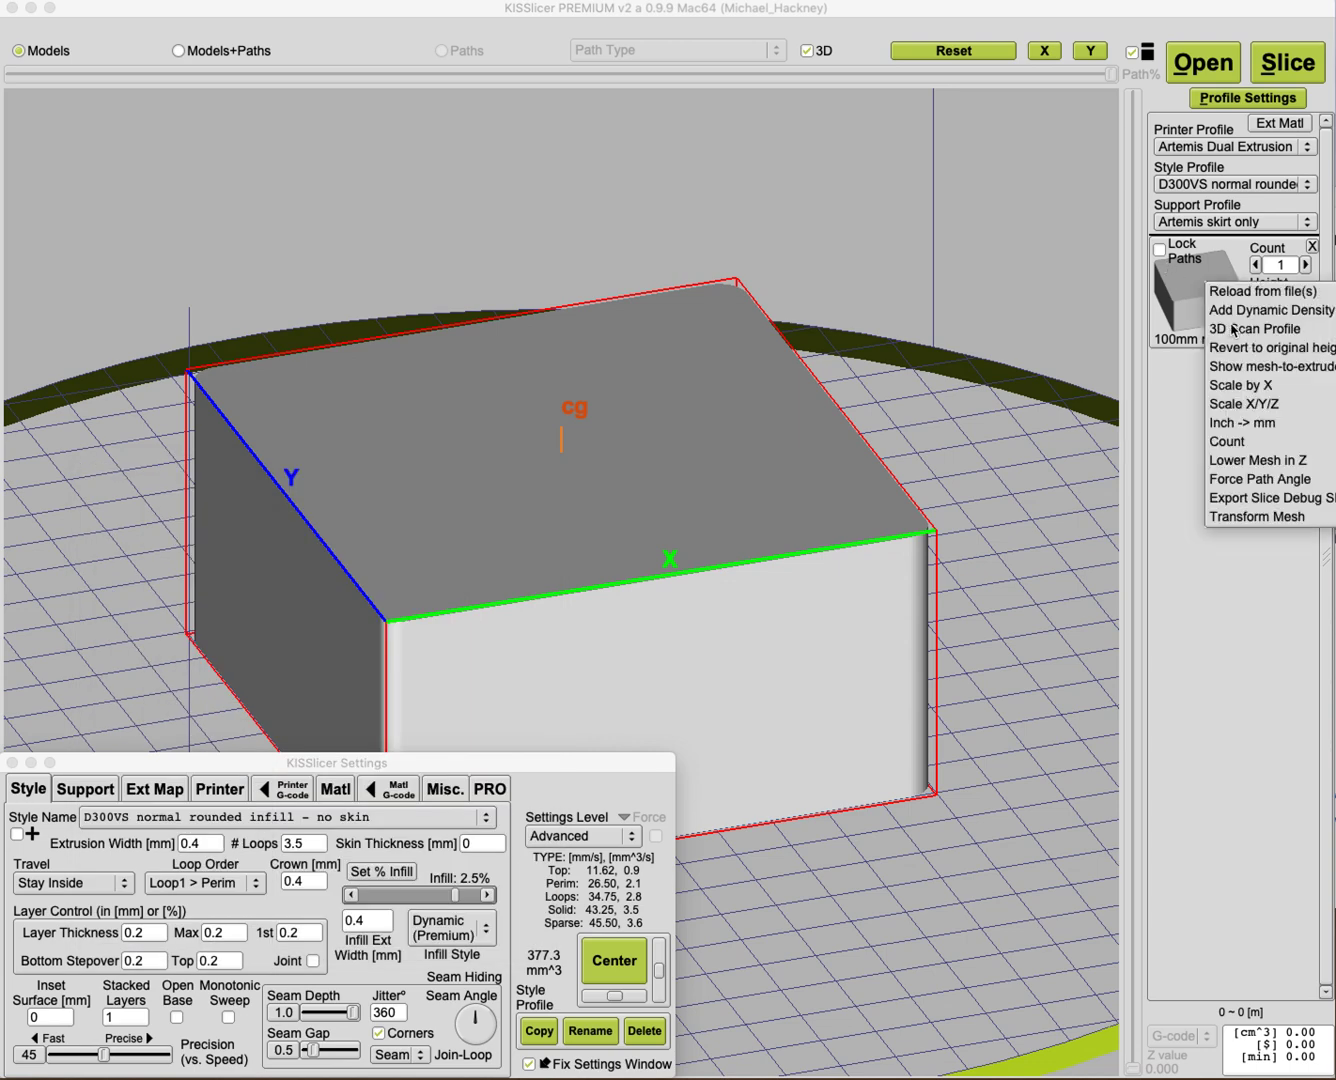
{"action": "left_click", "coordinate": [1236, 311]}
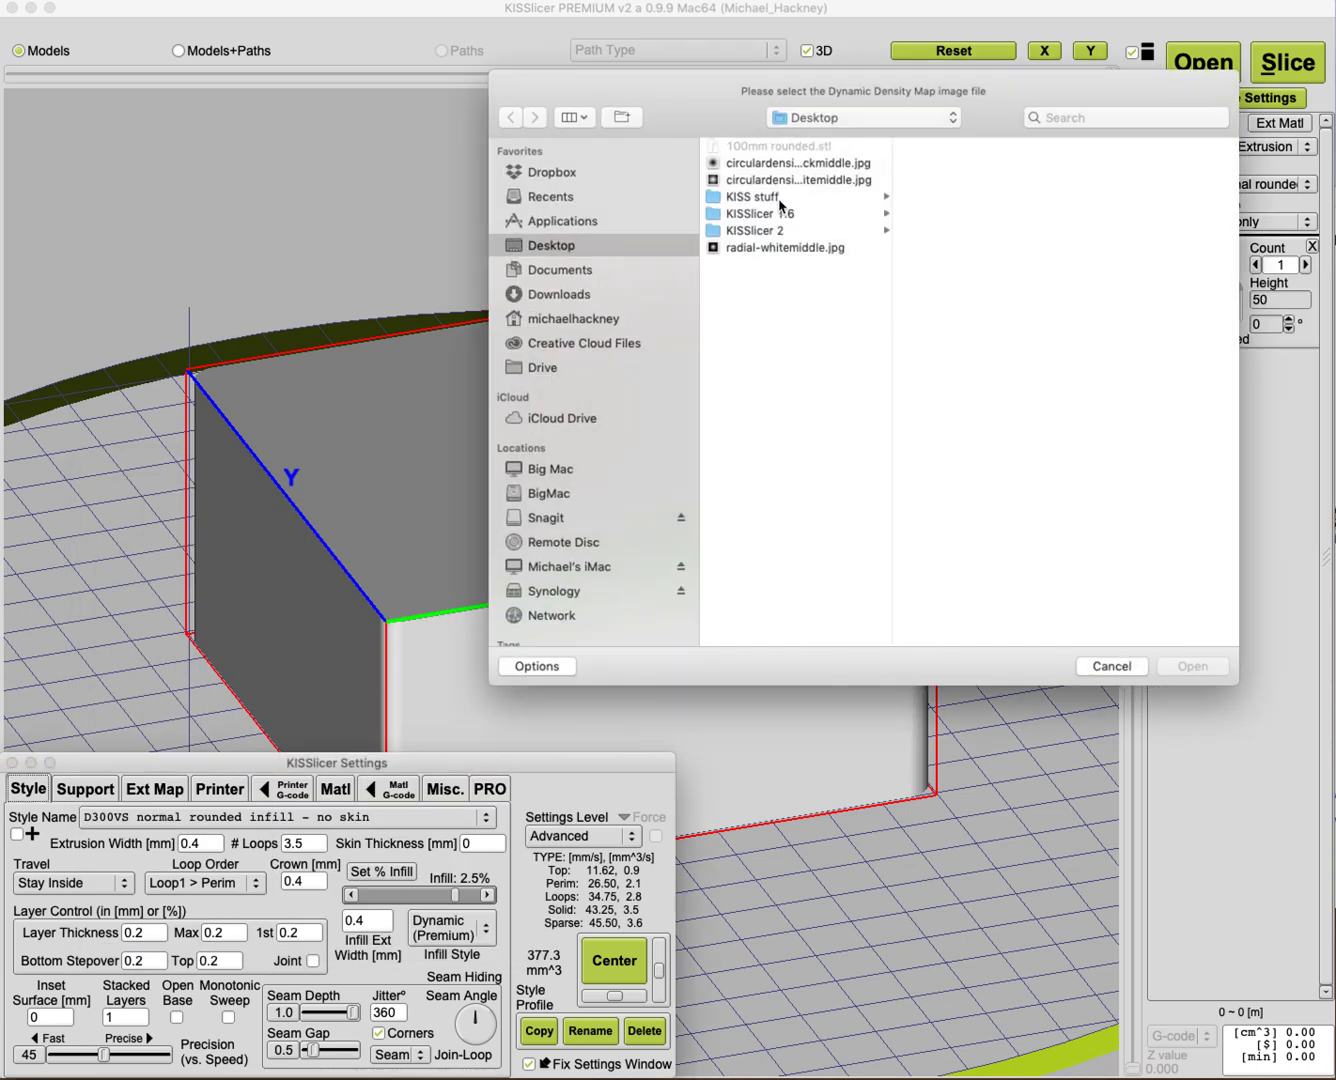
{"action": "double_click", "coordinate": [757, 248]}
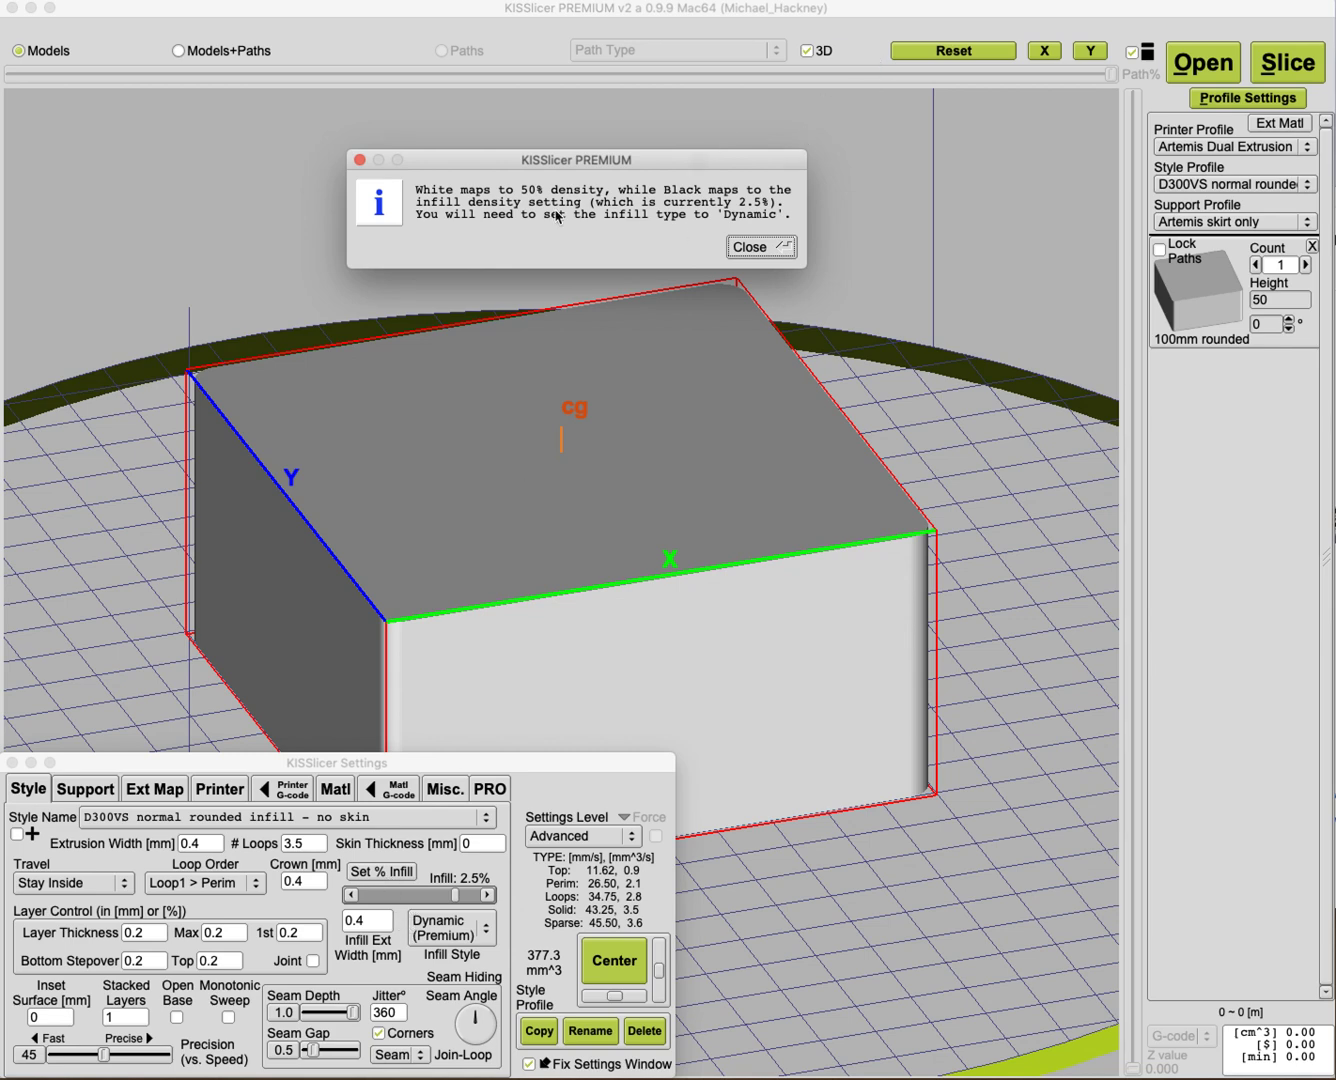
{"action": "left_click", "coordinate": [760, 248]}
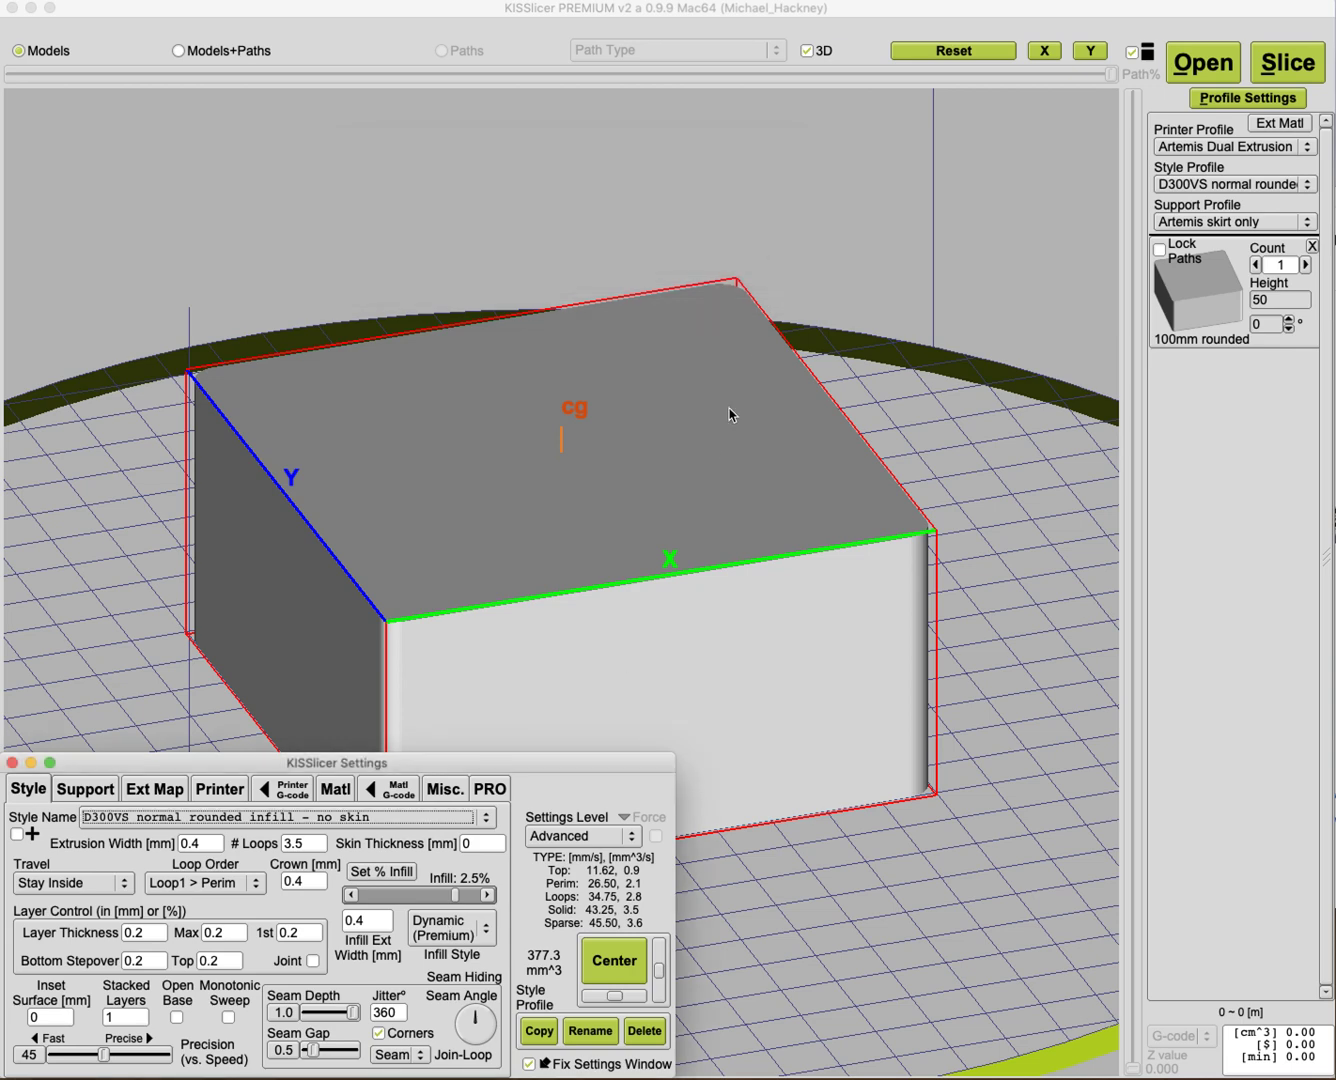
- Show the model together with its paths and slice it with the dynamic density map applied
{"action": "left_click", "coordinate": [178, 51]}
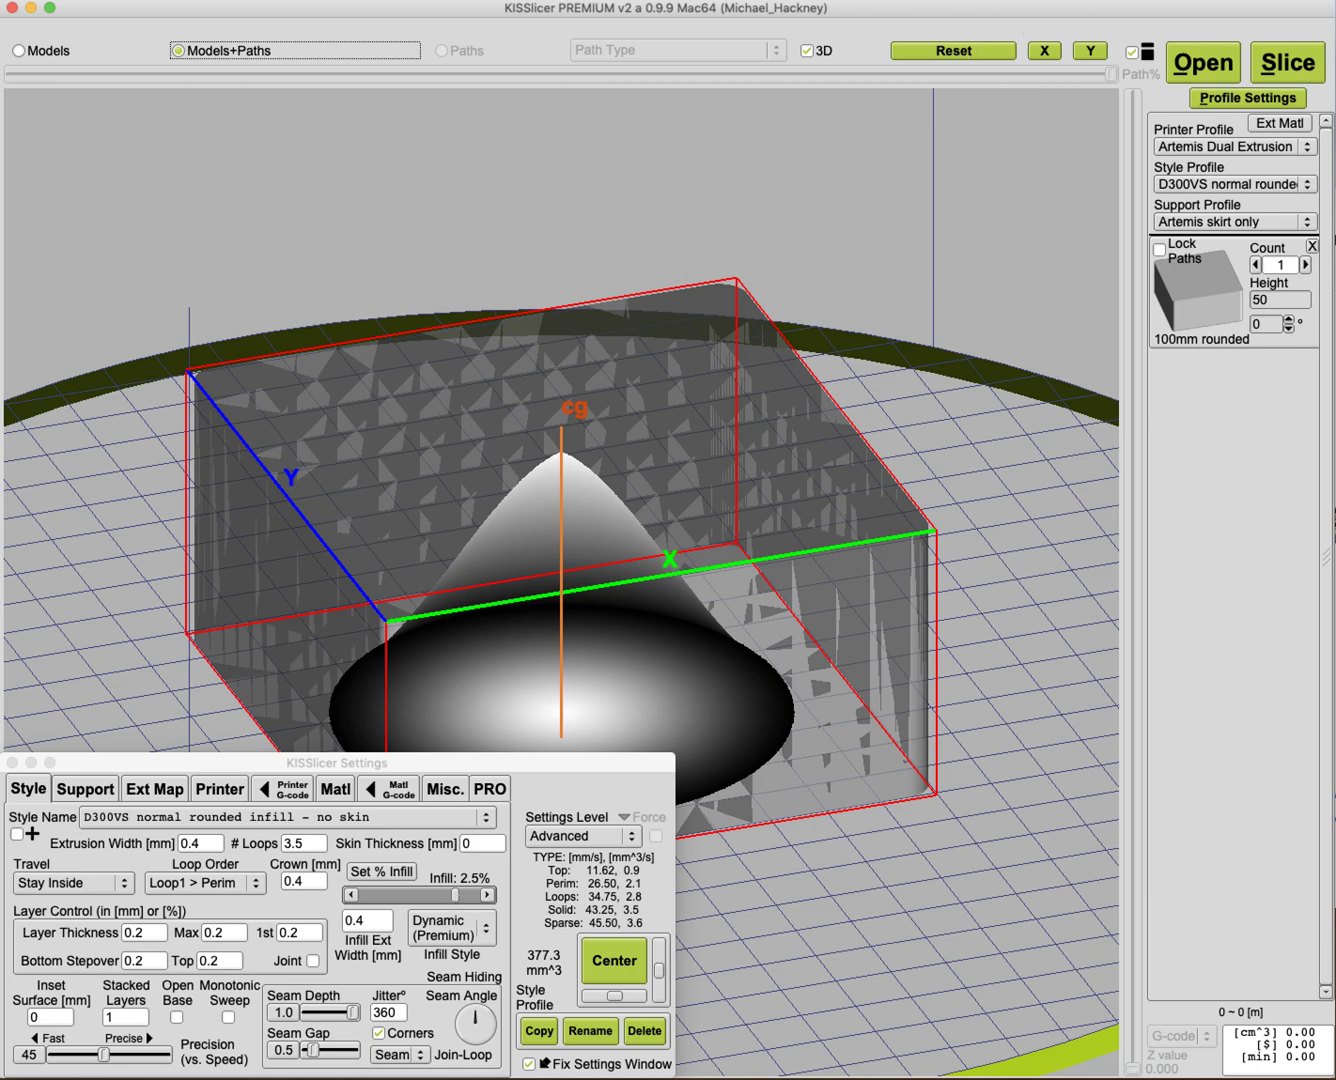
{"action": "left_click", "coordinate": [1284, 78]}
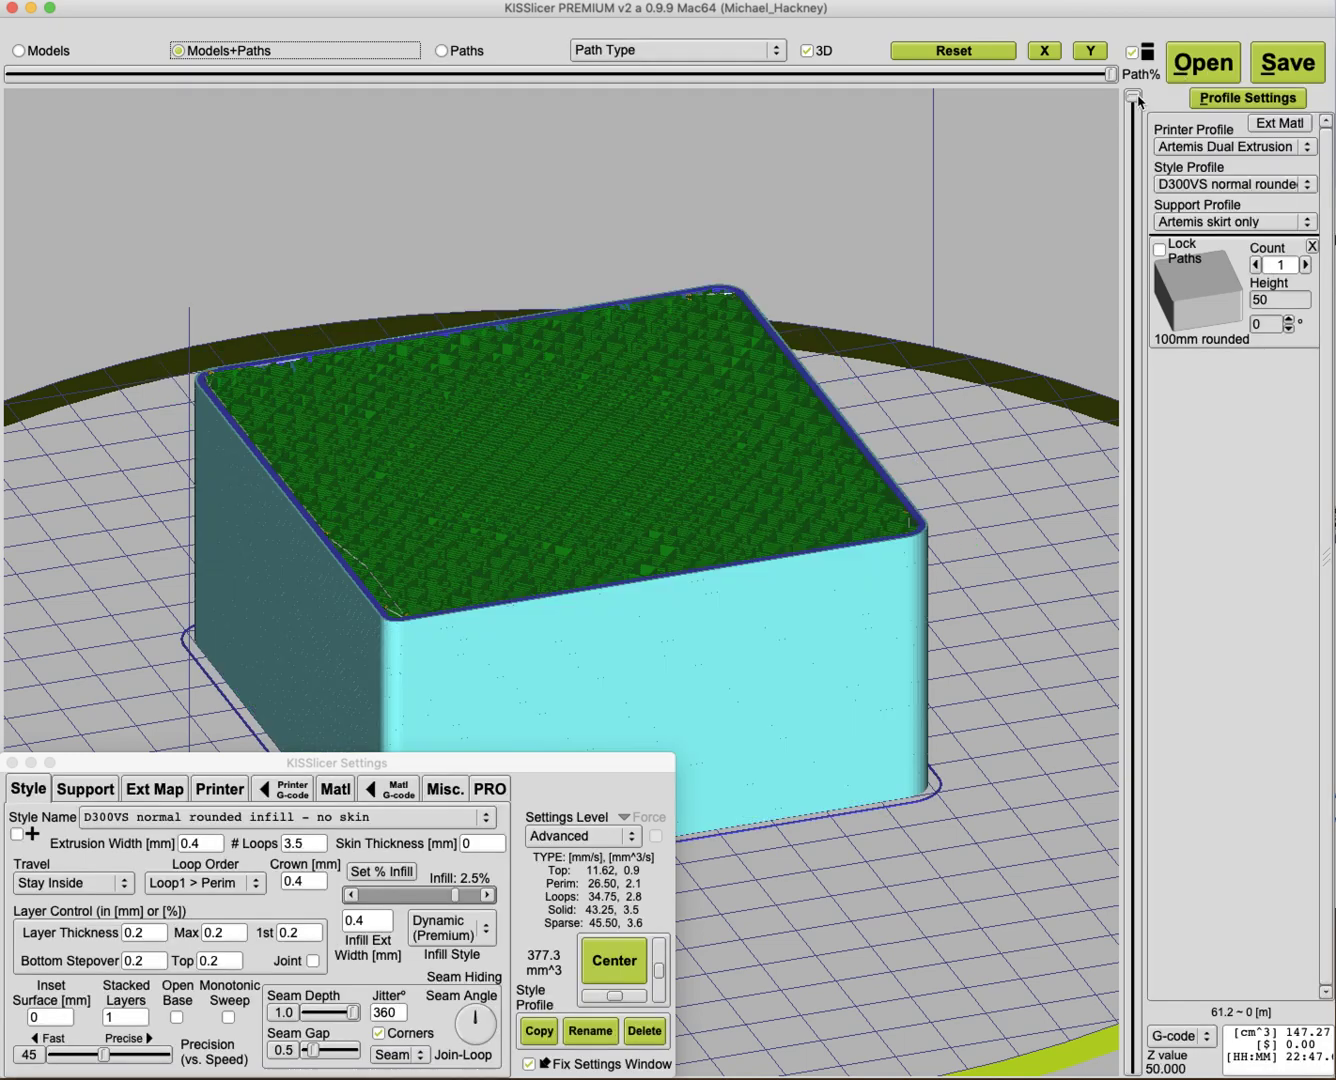
- Examine the infill spacing over the density map on the first layer at Z 0.2, from low angles and close up from above
{"action": "left_click_drag", "start_coordinate": [1133, 97], "coordinate": [1133, 548]}
{"action": "left_click_drag", "start_coordinate": [1144, 947], "coordinate": [1133, 1068]}
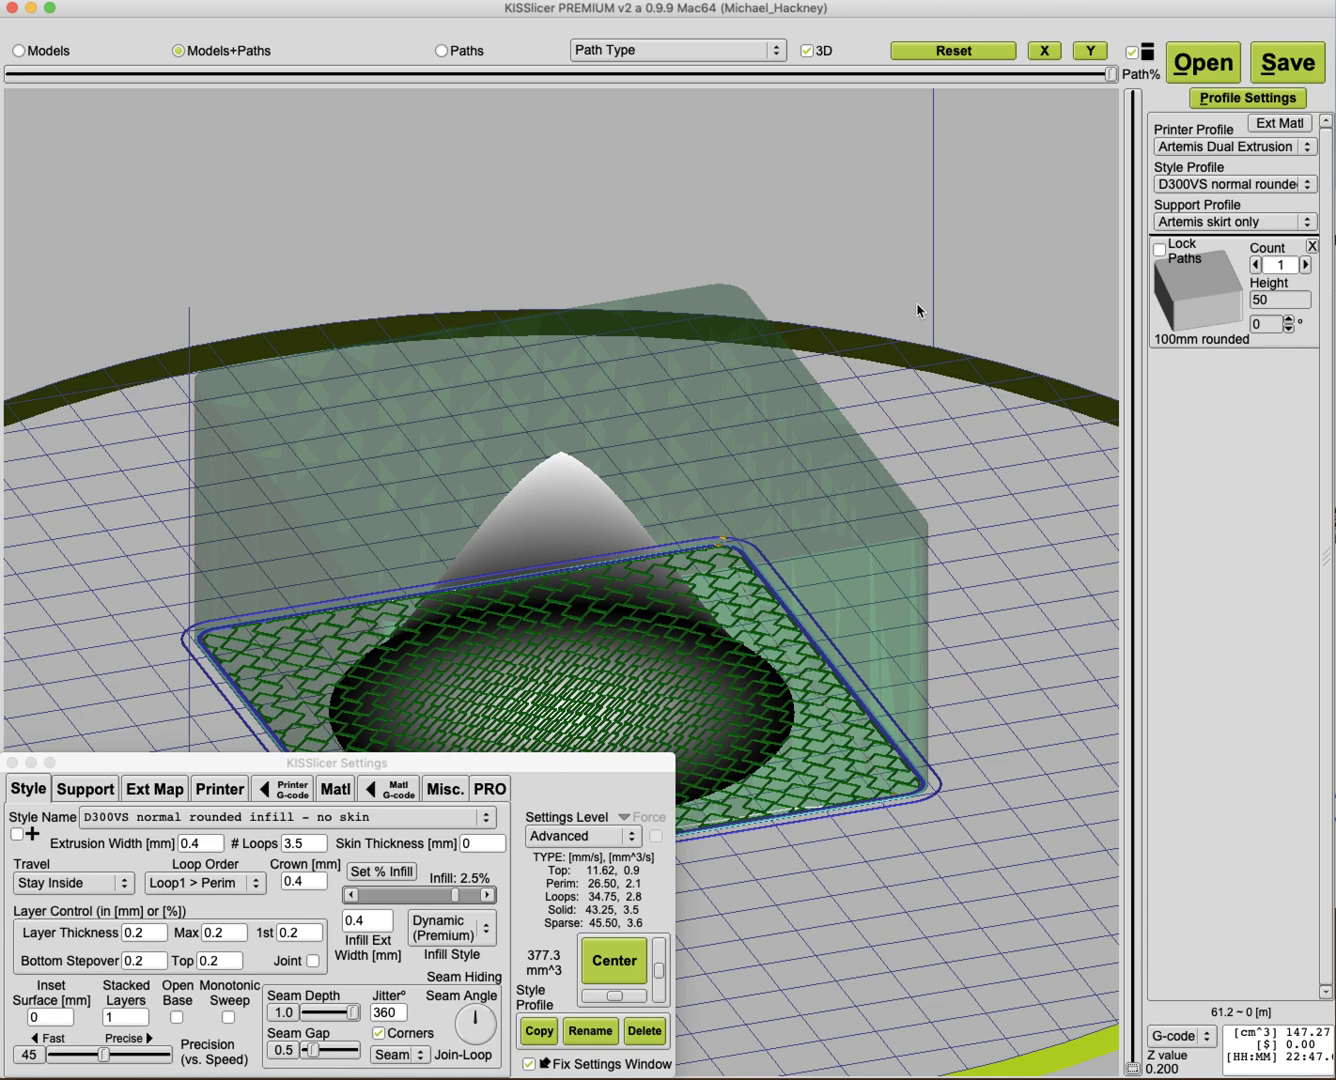
{"action": "left_click_drag", "start_coordinate": [843, 697], "coordinate": [1018, 567]}
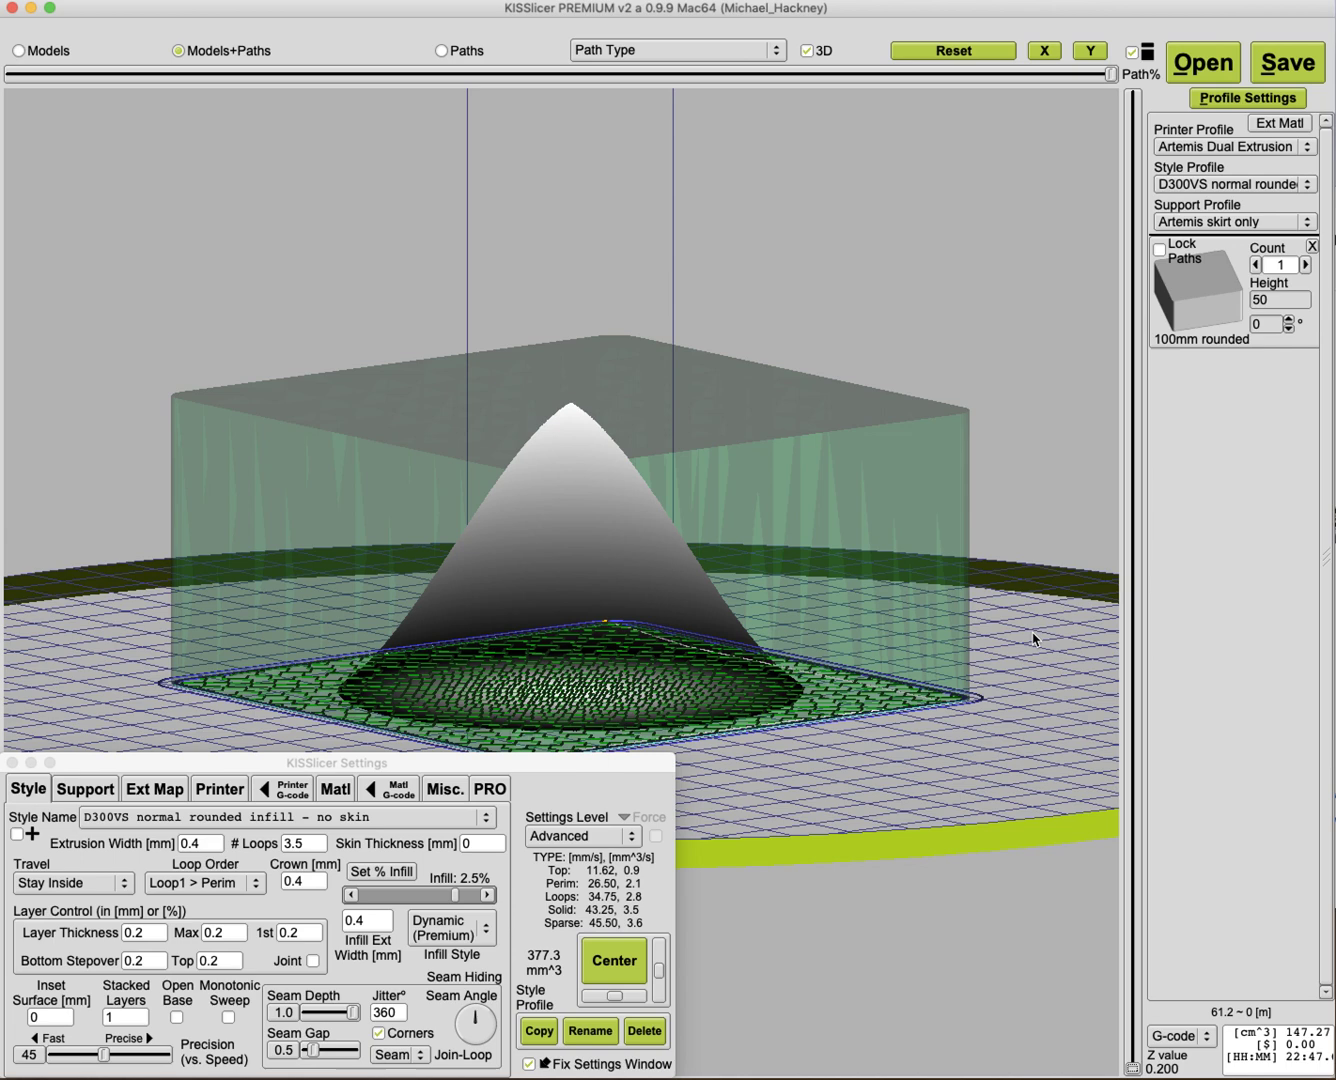
{"action": "left_click_drag", "start_coordinate": [983, 850], "coordinate": [949, 971]}
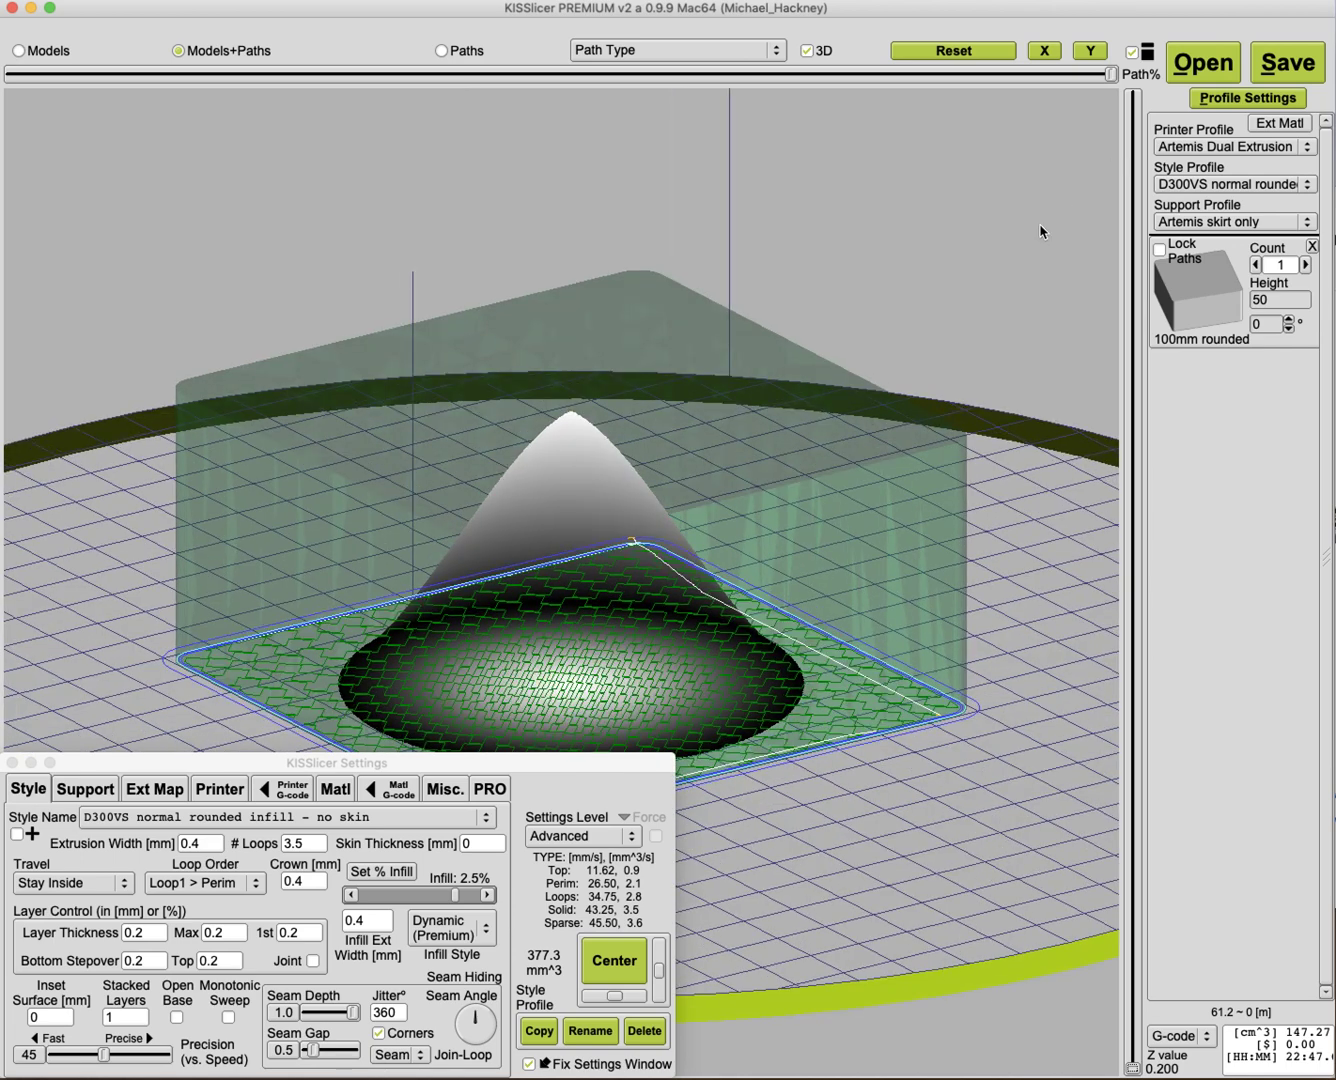
{"action": "left_click_drag", "start_coordinate": [1004, 824], "coordinate": [1037, 492]}
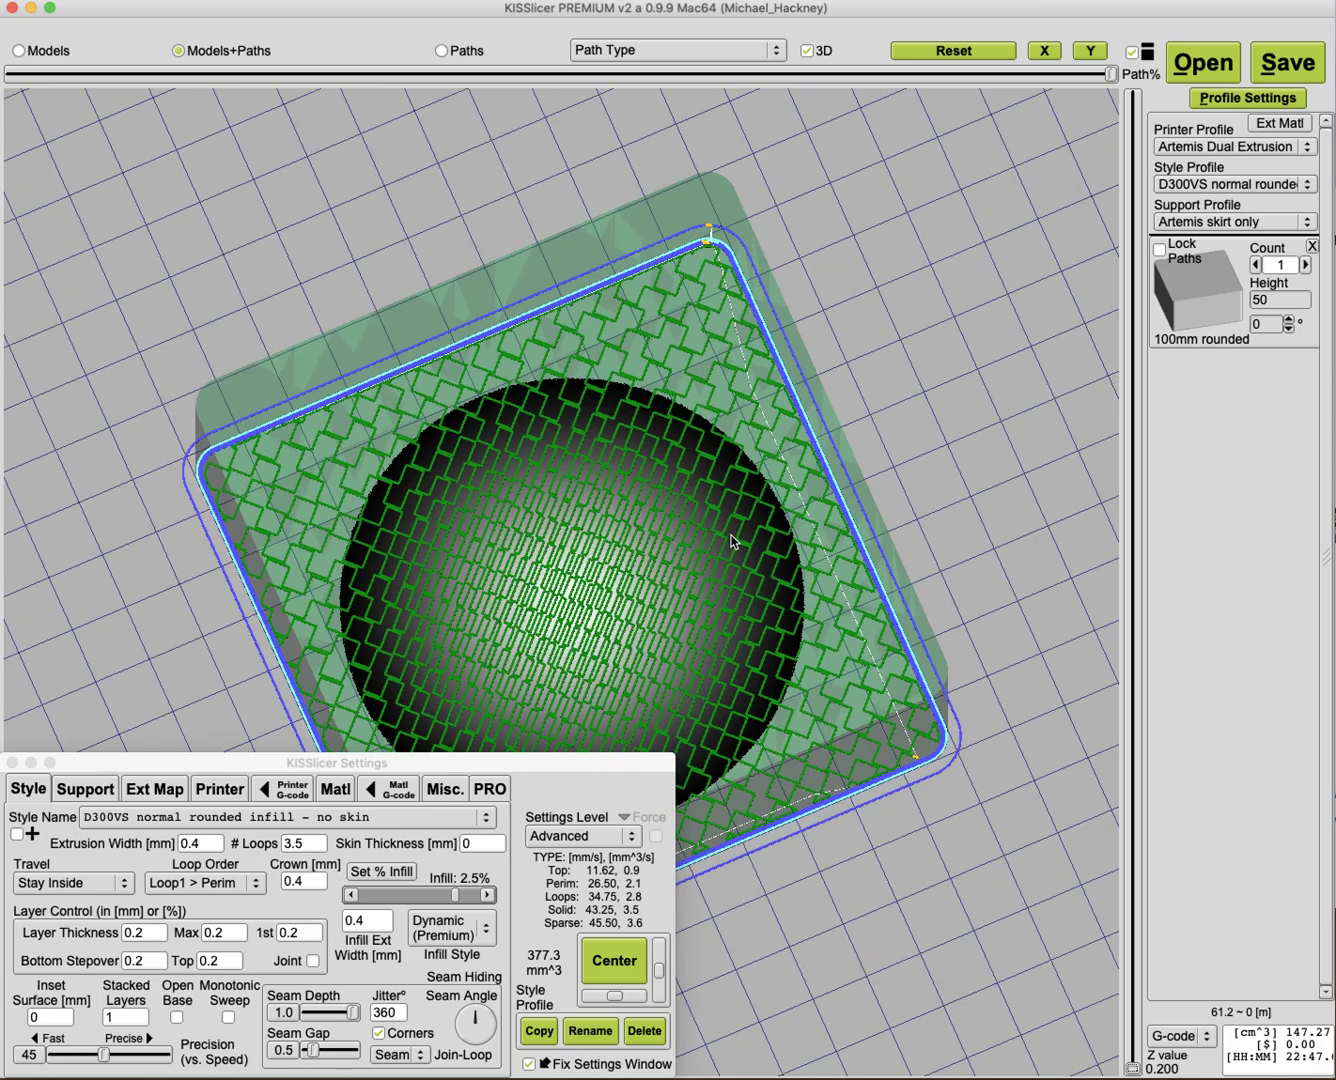
{"action": "scroll", "coordinate": [731, 541], "scroll_direction": "up", "scroll_amount": 5}
{"action": "scroll", "coordinate": [731, 541], "scroll_direction": "down", "scroll_amount": 5}
{"action": "scroll", "coordinate": [731, 541], "scroll_direction": "up", "scroll_amount": 5}
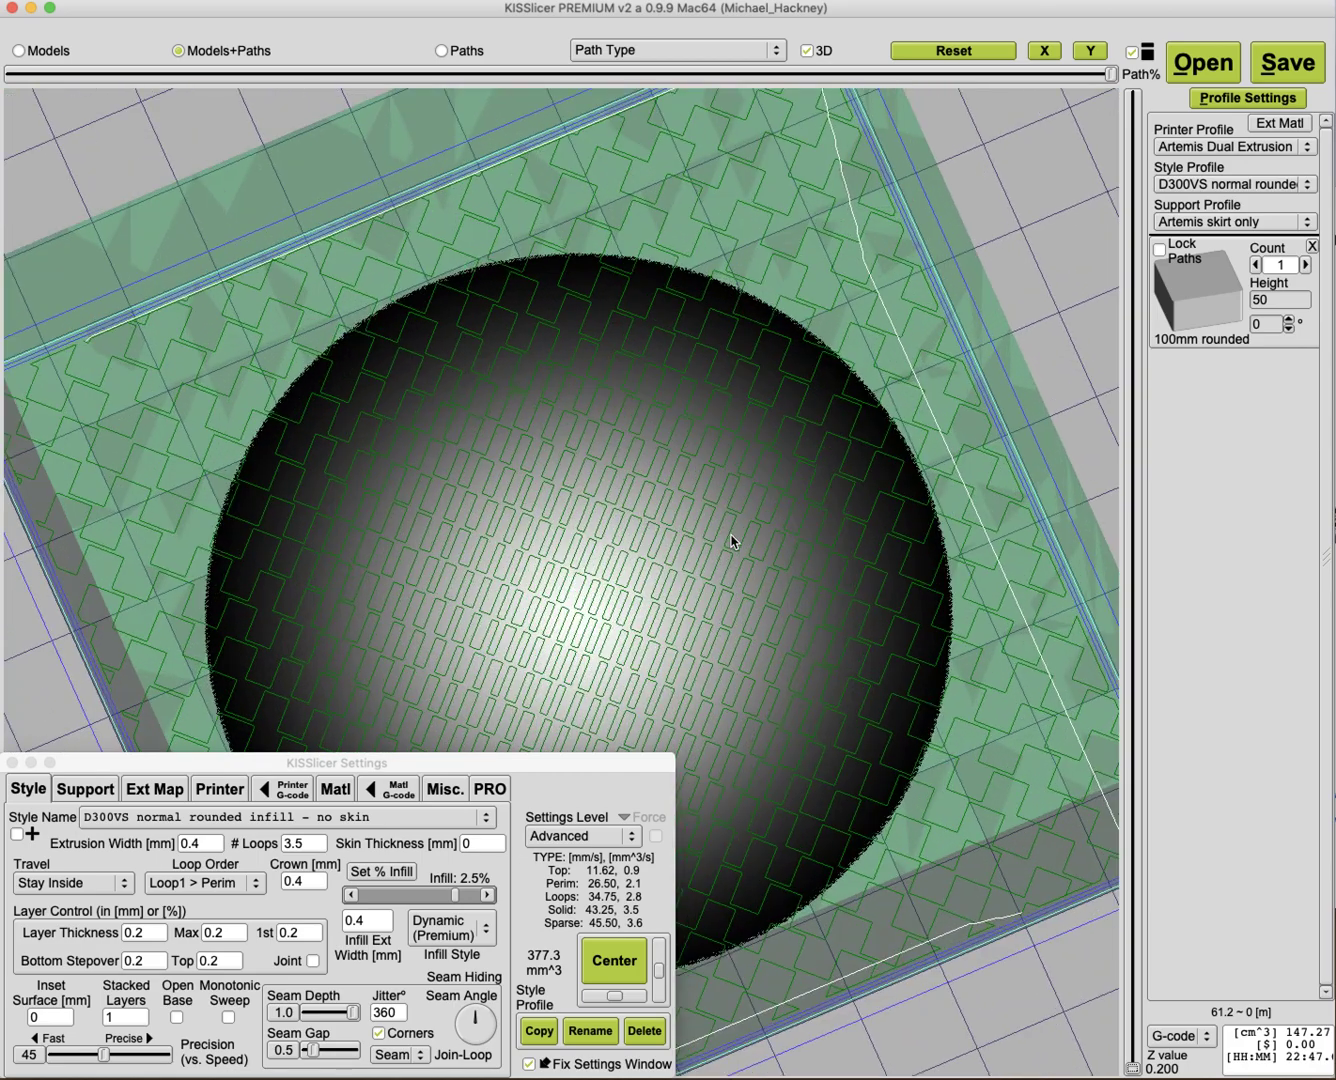
{"action": "scroll", "coordinate": [731, 541], "scroll_direction": "down", "scroll_amount": 5}
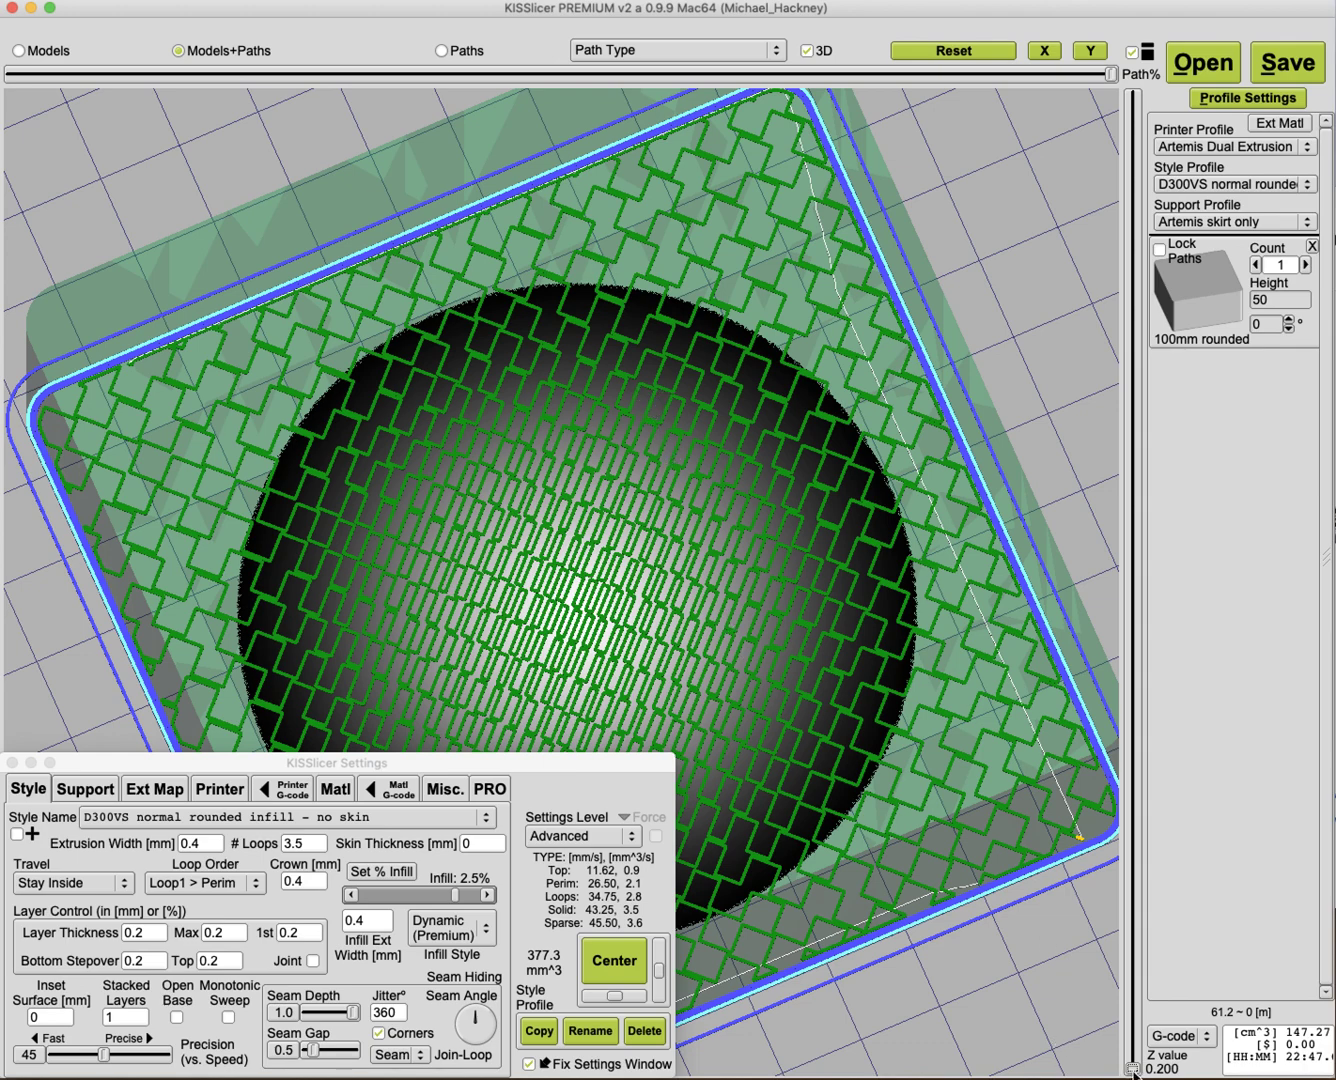
- Inspect how the dynamic infill builds up through the layers at Z 0.4 and Z 13.8
{"action": "left_click_drag", "start_coordinate": [1132, 1072], "coordinate": [1133, 1068]}
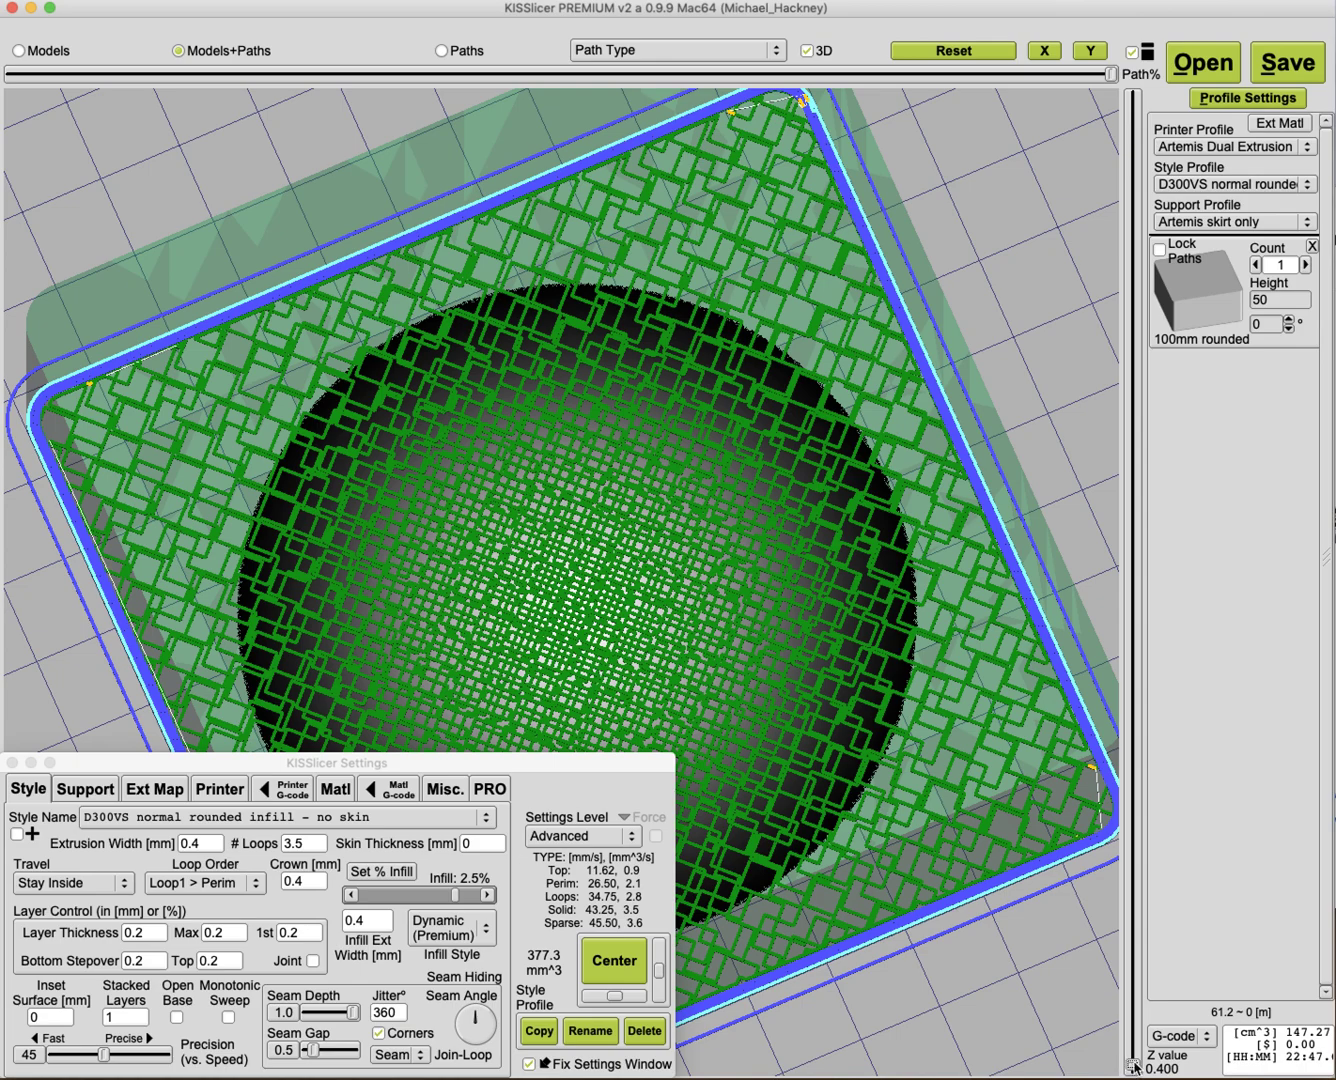
{"action": "left_click_drag", "start_coordinate": [1136, 1068], "coordinate": [1145, 803]}
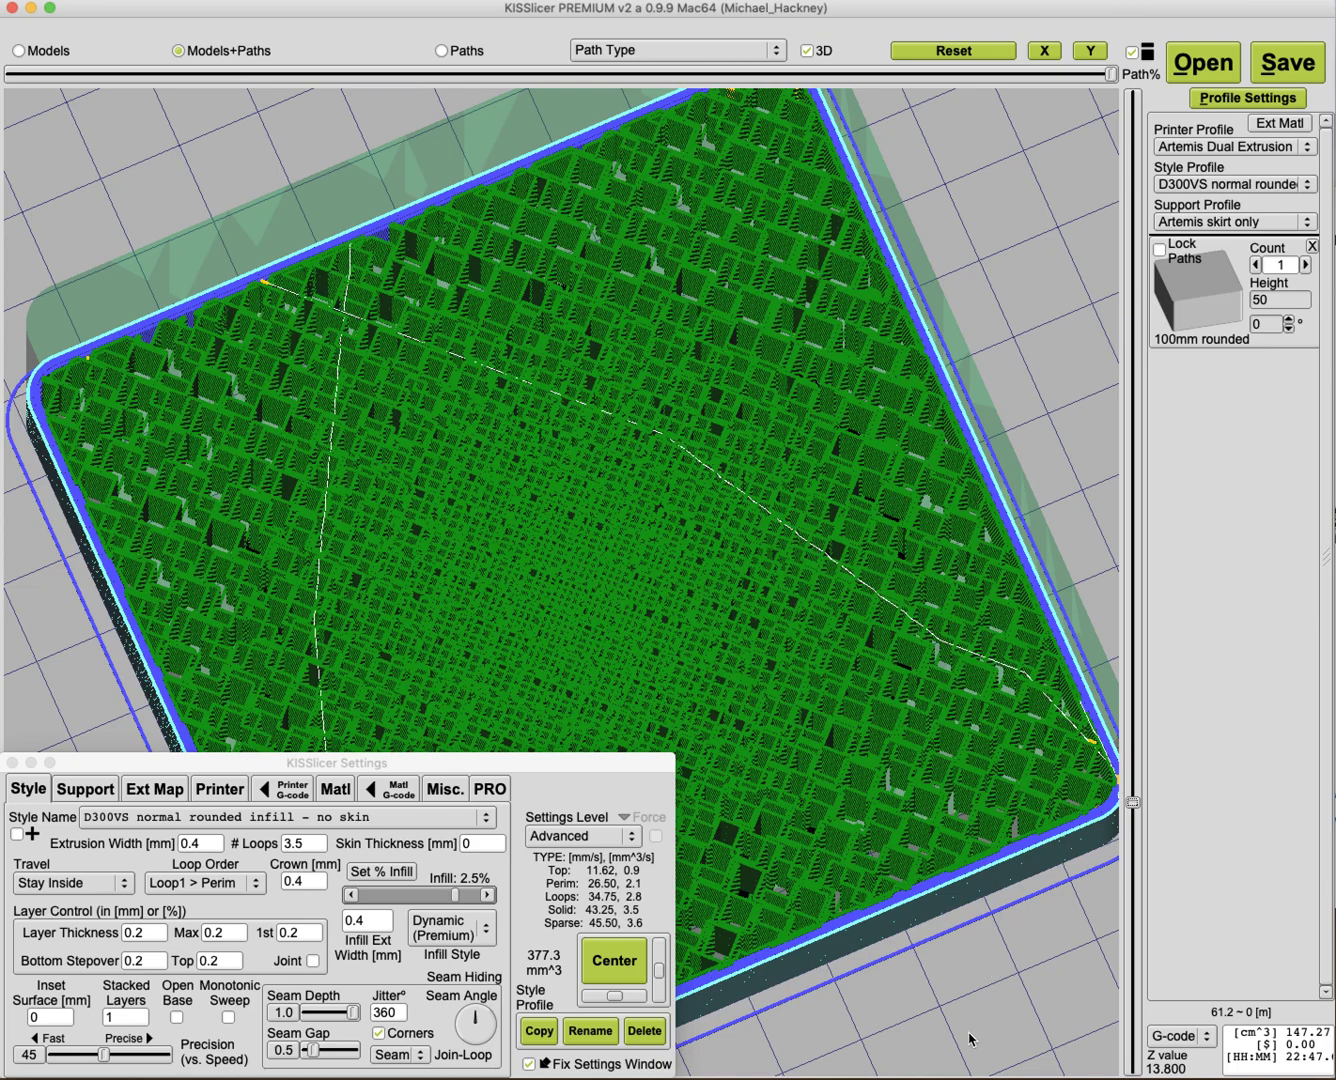
{"action": "right_click_drag", "start_coordinate": [968, 1038], "coordinate": [999, 611]}
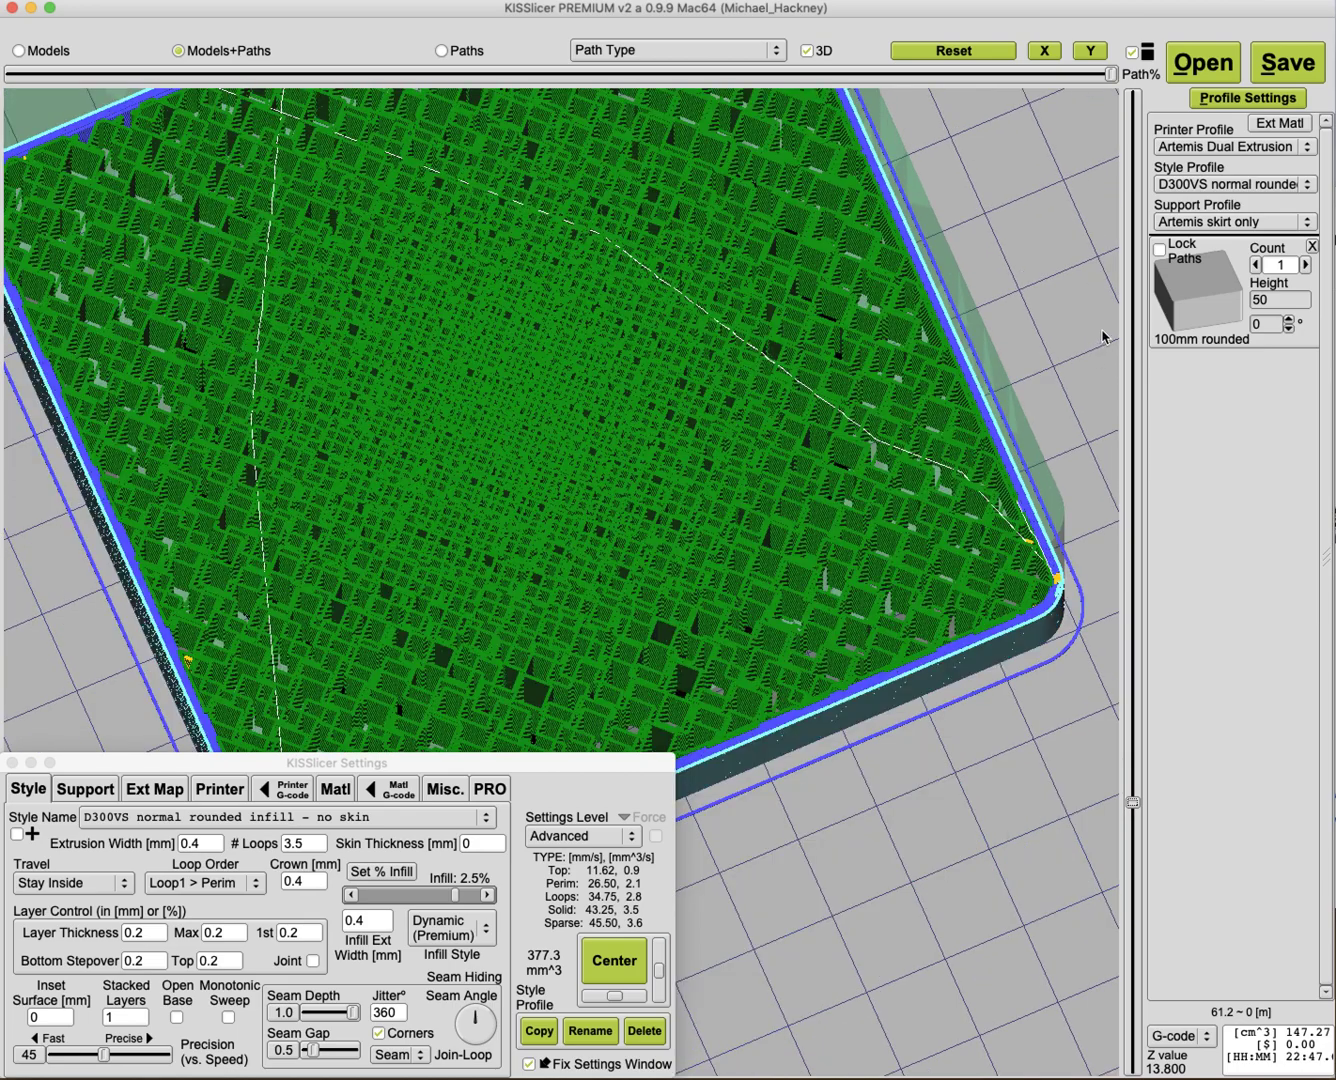
{"action": "right_click_drag", "start_coordinate": [1036, 536], "coordinate": [1034, 540]}
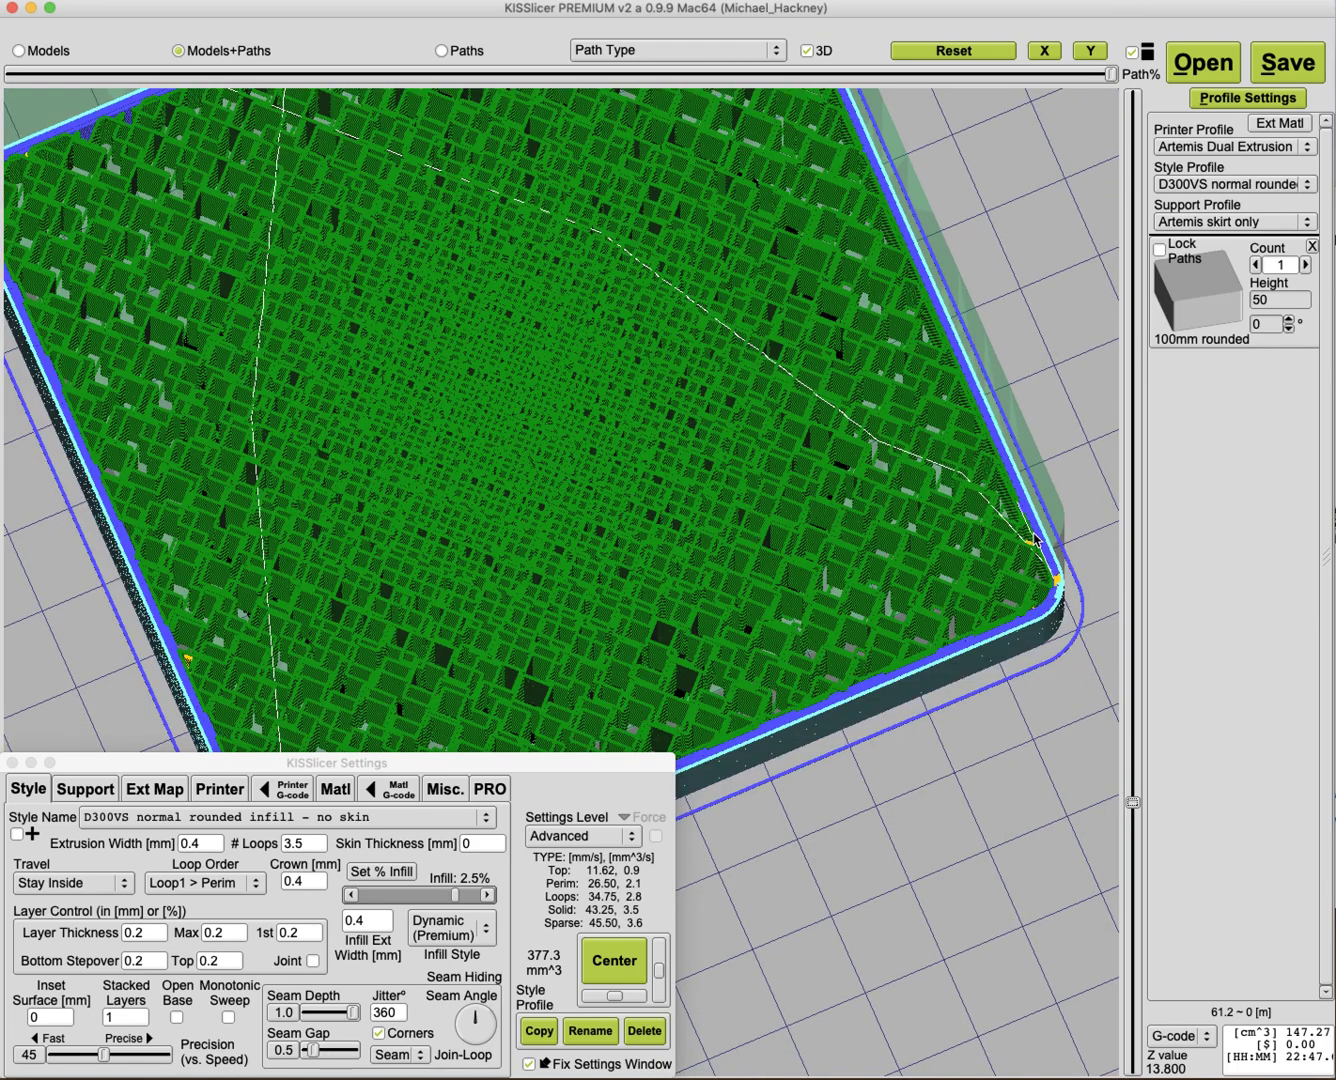
- Check the infill paths alone up to Z 16.8, and return to the combined models and paths view at full height, Z 50
{"action": "left_click", "coordinate": [442, 51]}
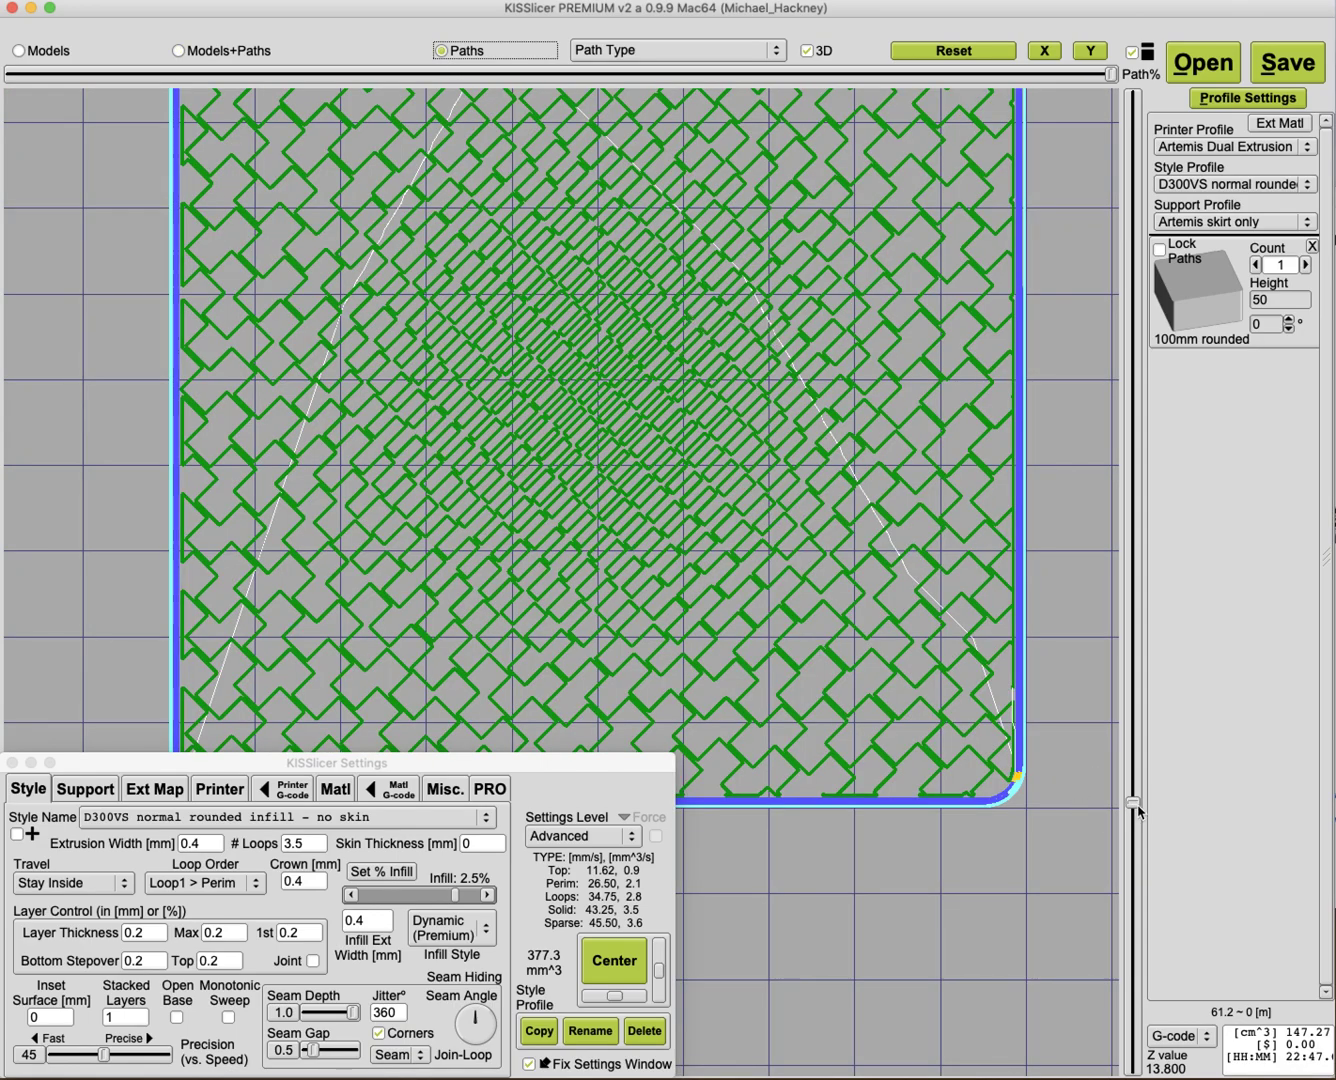
{"action": "left_click_drag", "start_coordinate": [1136, 806], "coordinate": [1133, 746]}
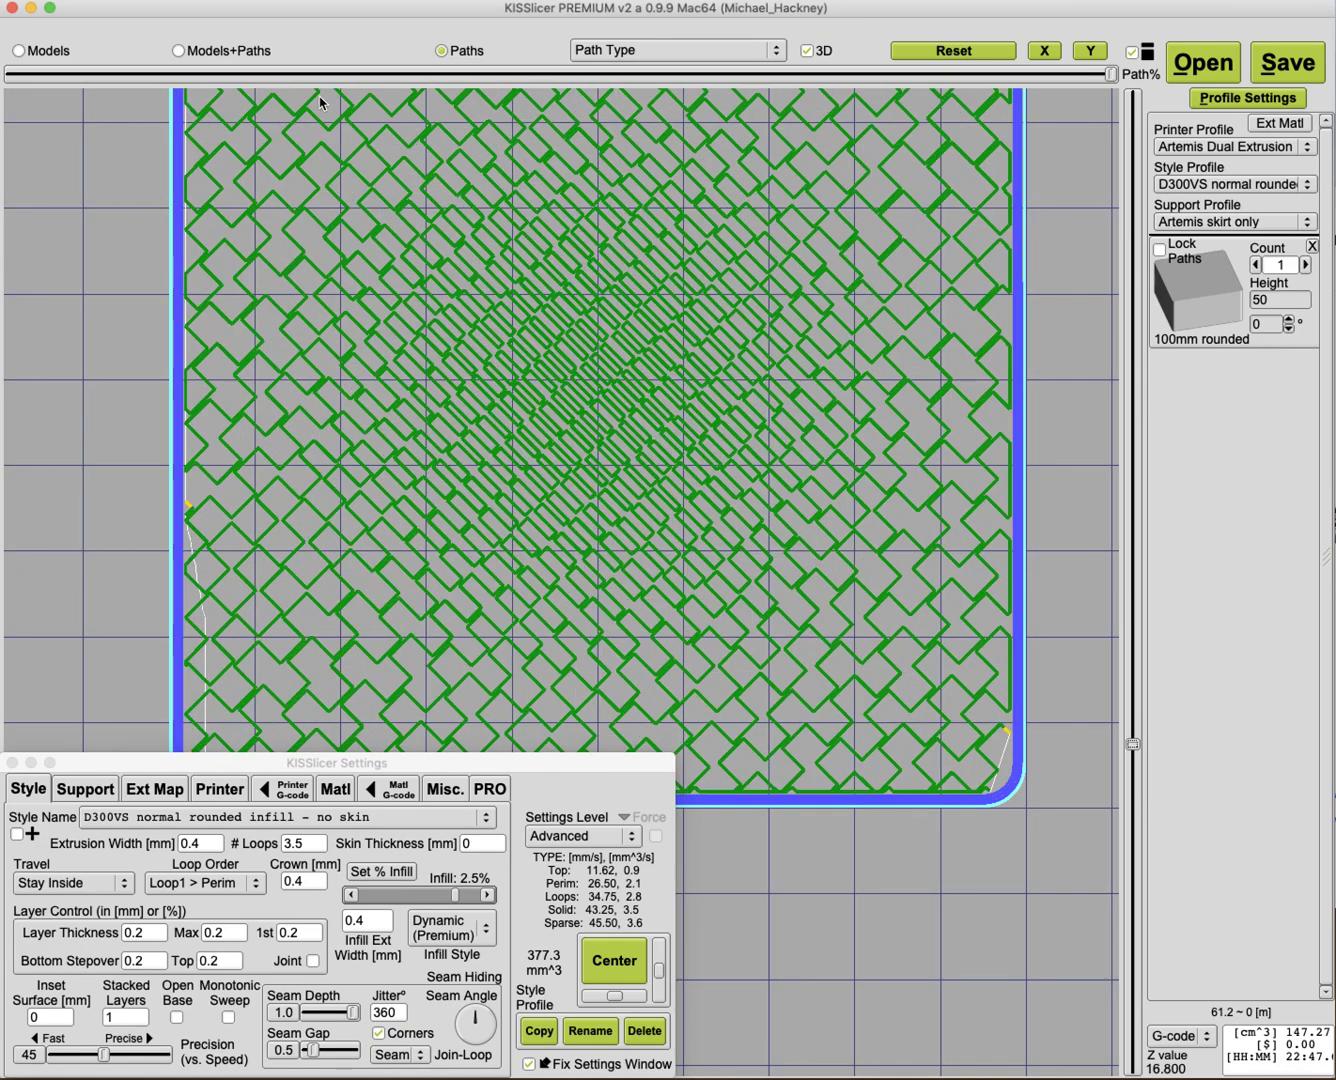
{"action": "left_click", "coordinate": [178, 51]}
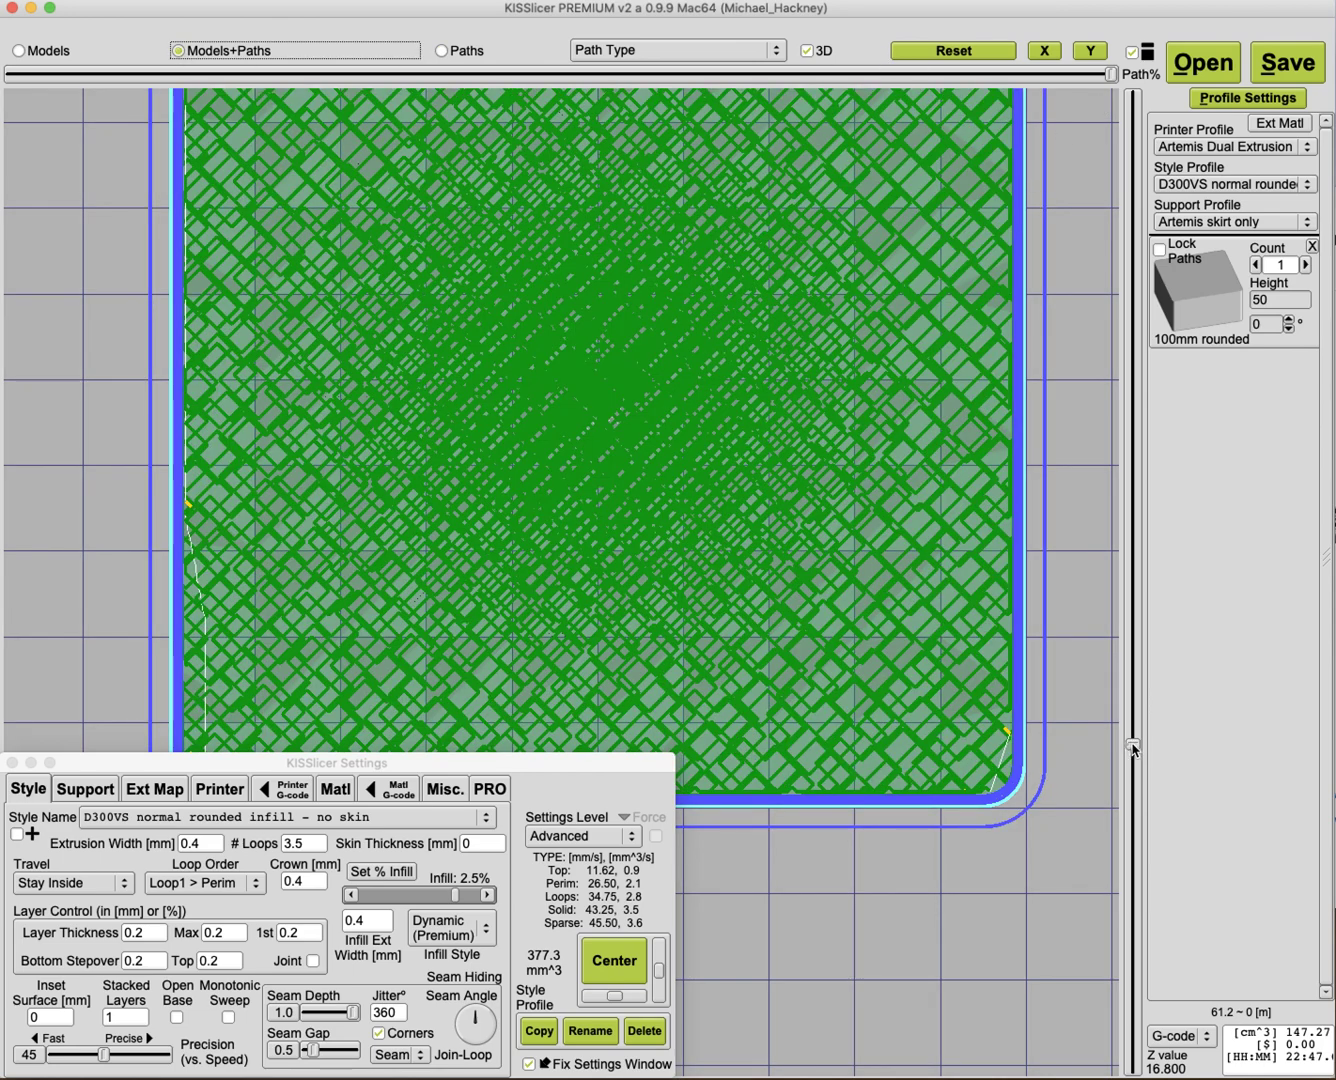
{"action": "left_click_drag", "start_coordinate": [1133, 745], "coordinate": [1133, 416]}
{"action": "left_click_drag", "start_coordinate": [1135, 340], "coordinate": [1133, 58]}
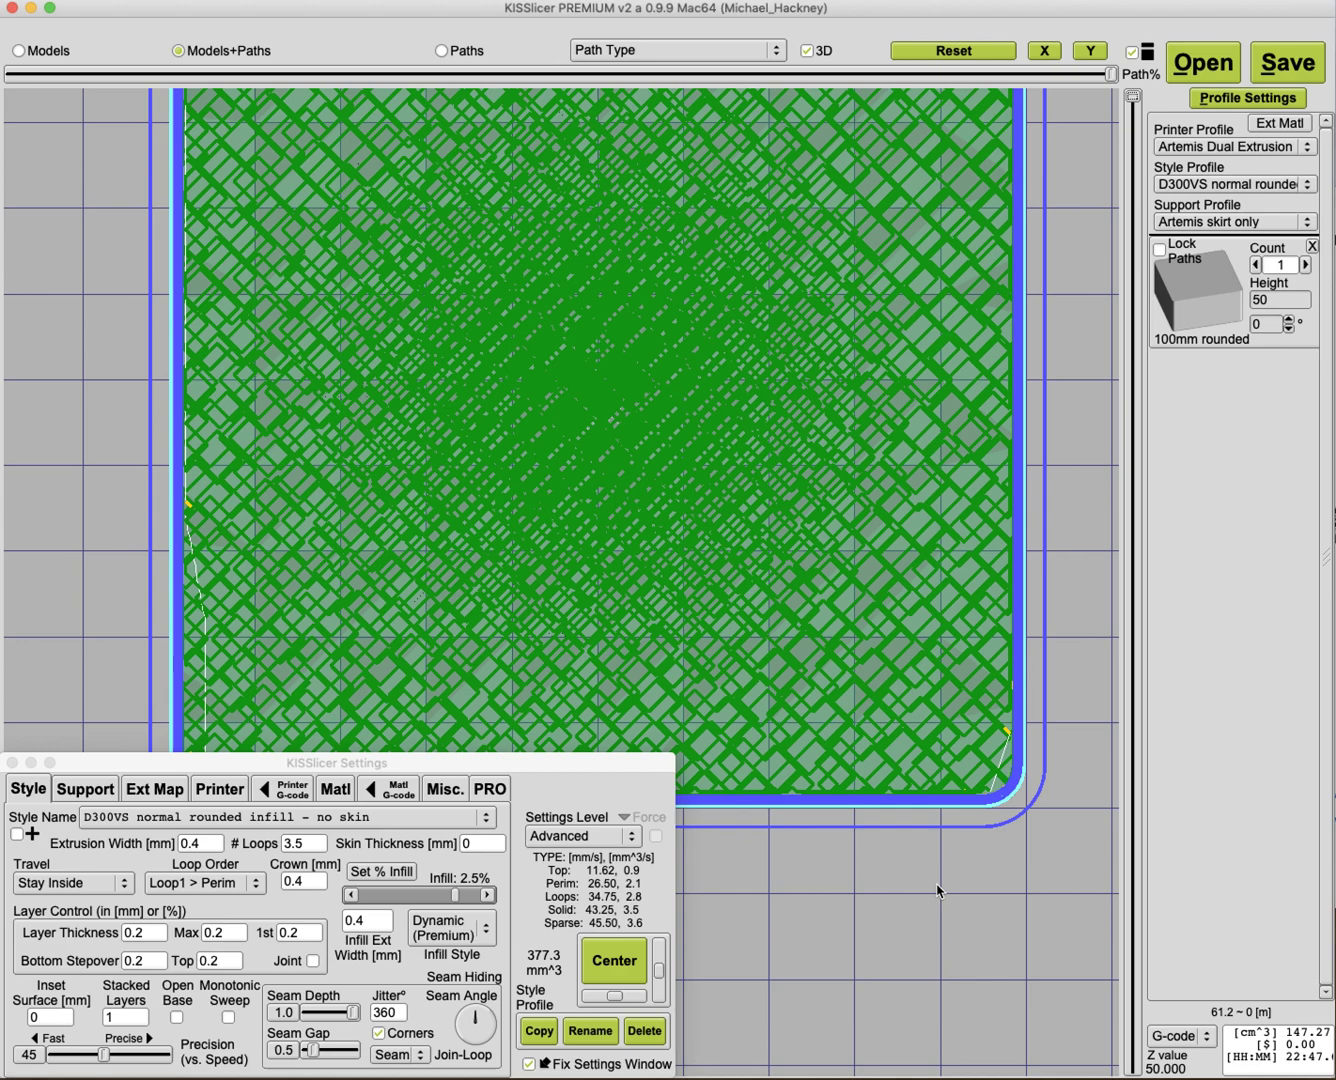
- Open the 100mm rounded model's commands for adding a dynamic density map
{"action": "right_click", "coordinate": [1181, 282]}
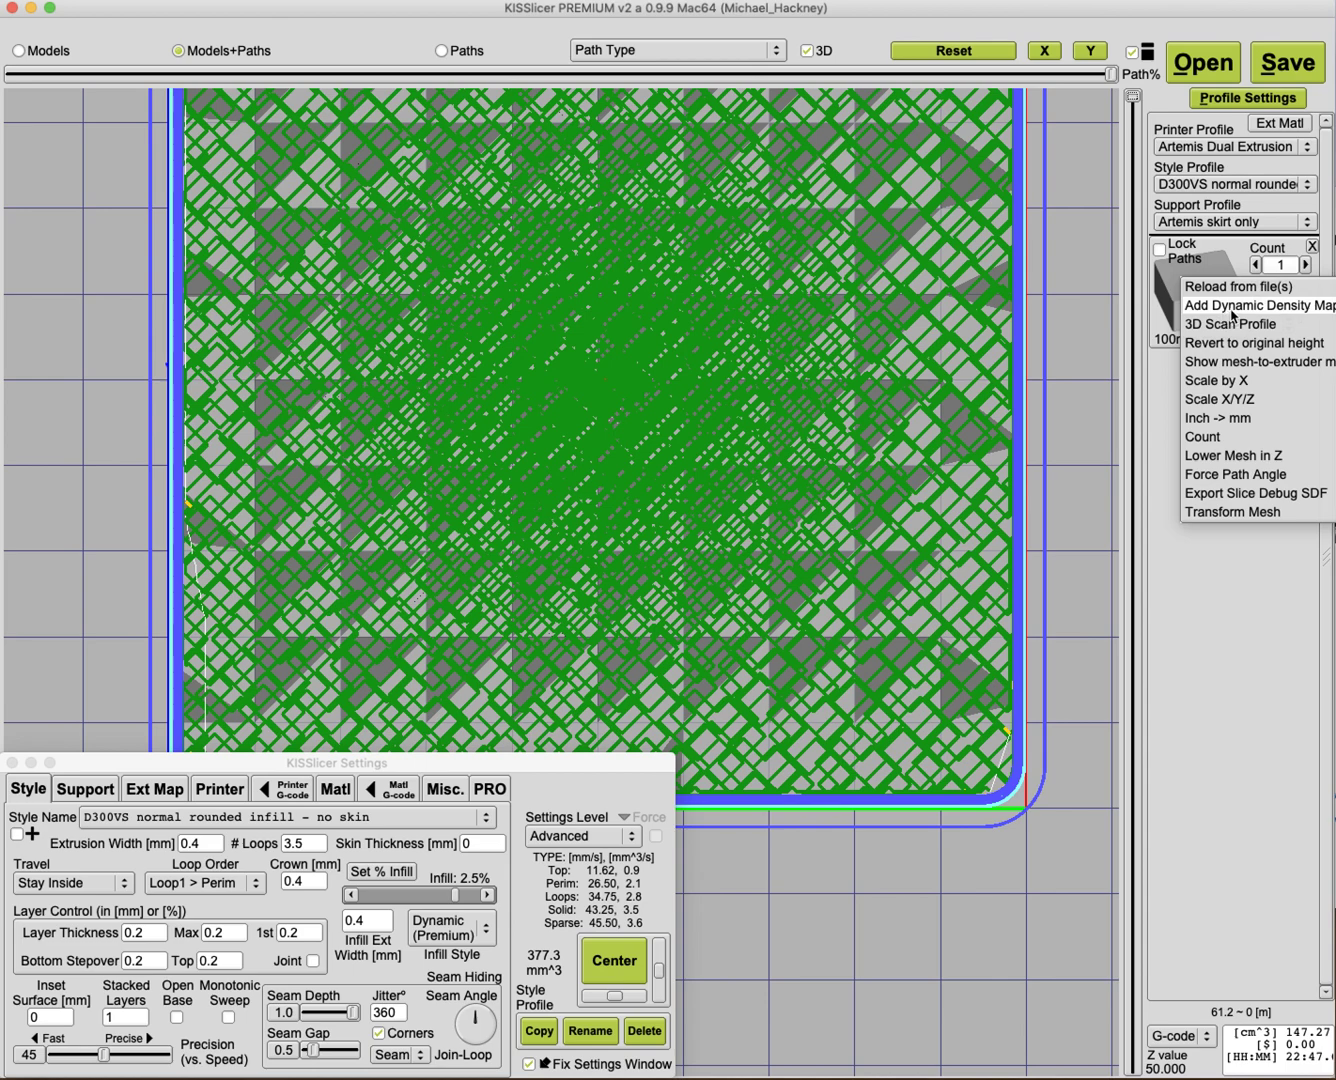